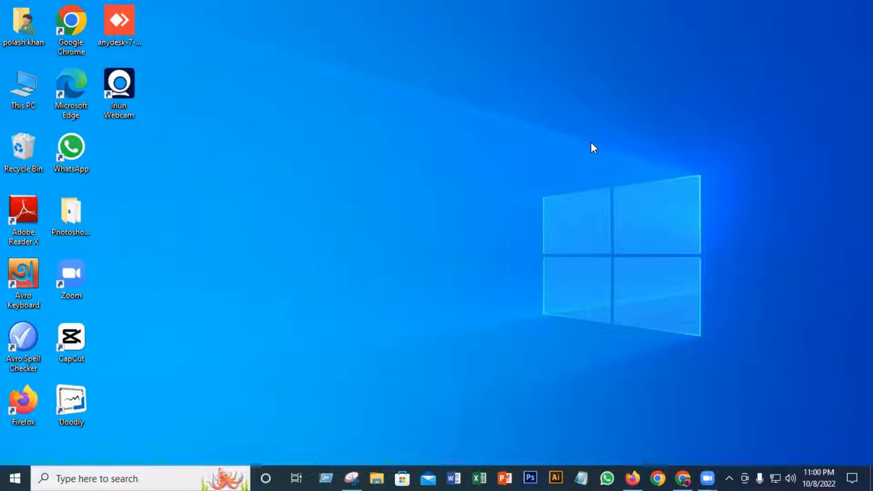
# Switch to Google Chrome and open the anyword.com website
pyautogui.click(684, 477)
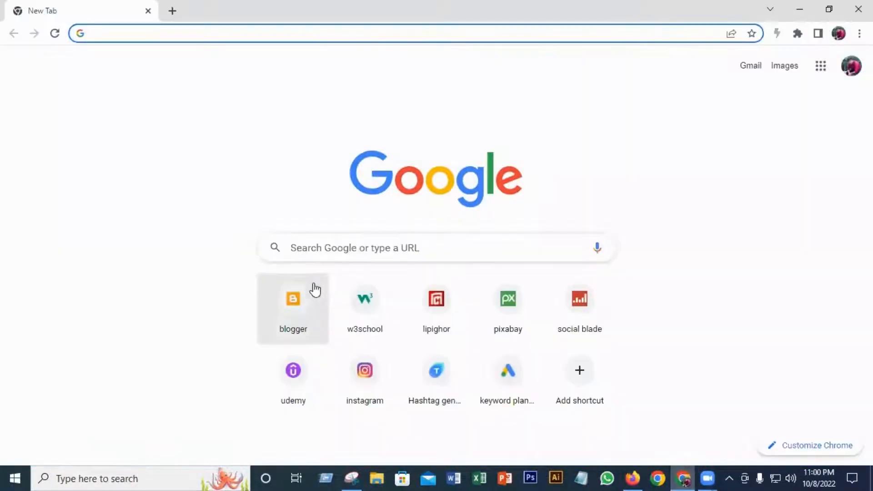
pyautogui.click(334, 247)
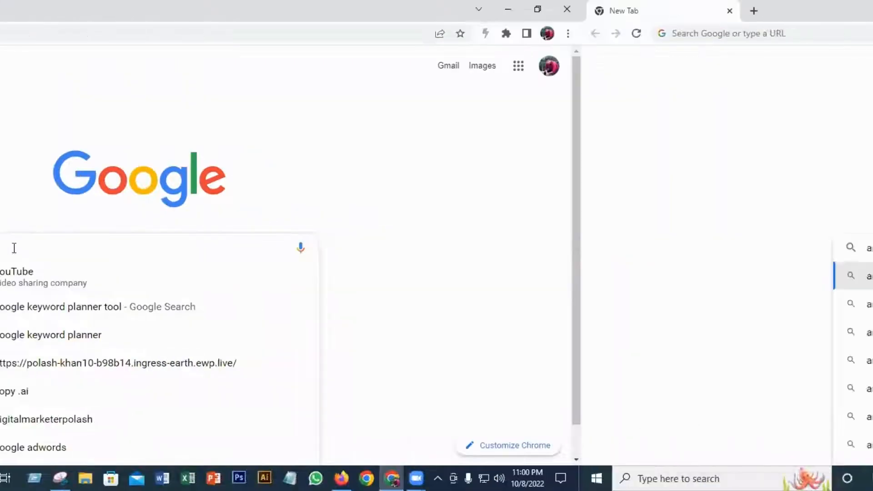
pyautogui.write('anyword')
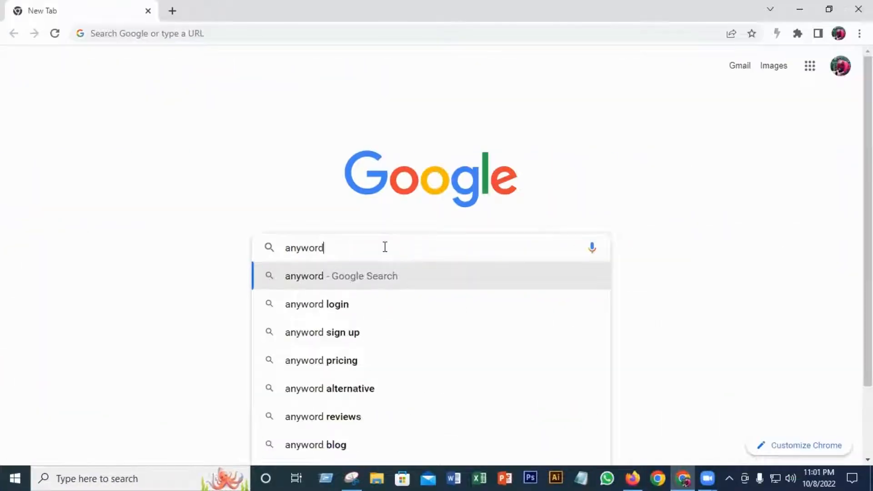
pyautogui.write('.')
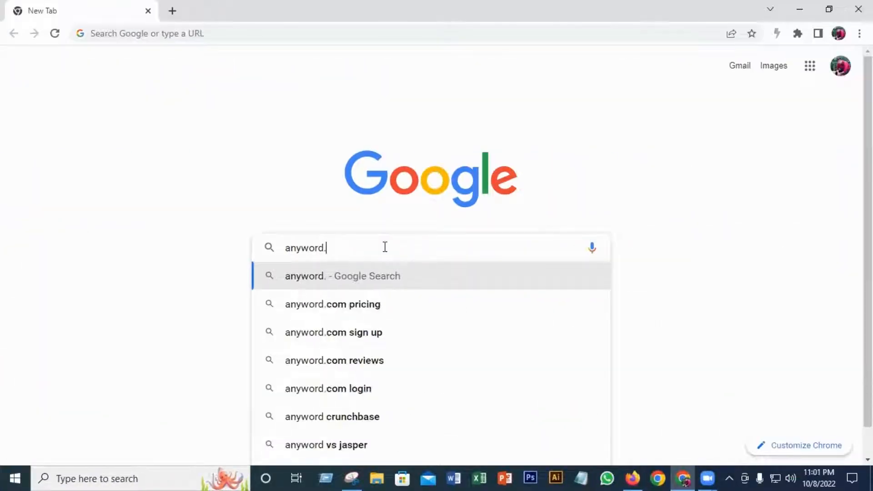
pyautogui.write('com')
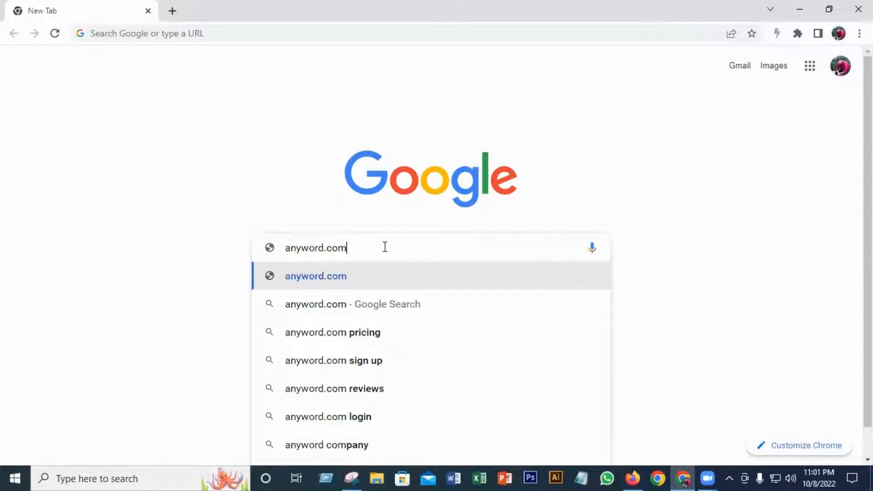
pyautogui.click(320, 284)
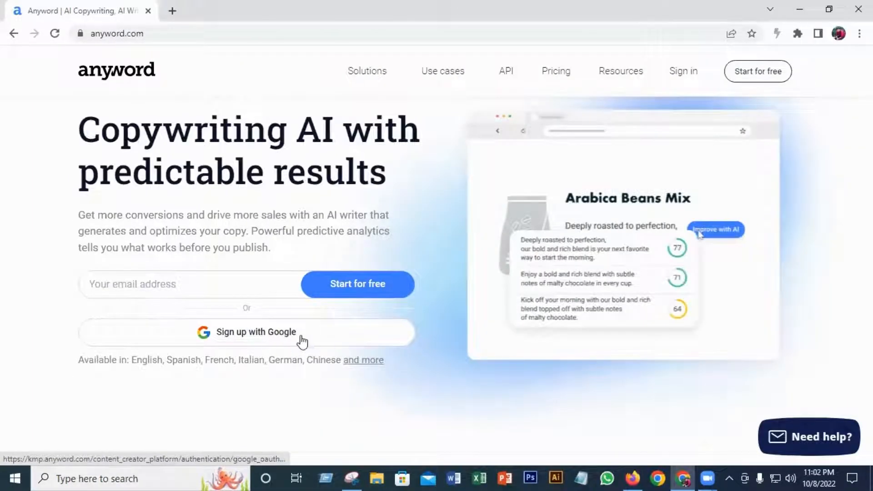
# Sign up for Anyword with a Google account and start the onboarding questions
pyautogui.click(141, 284)
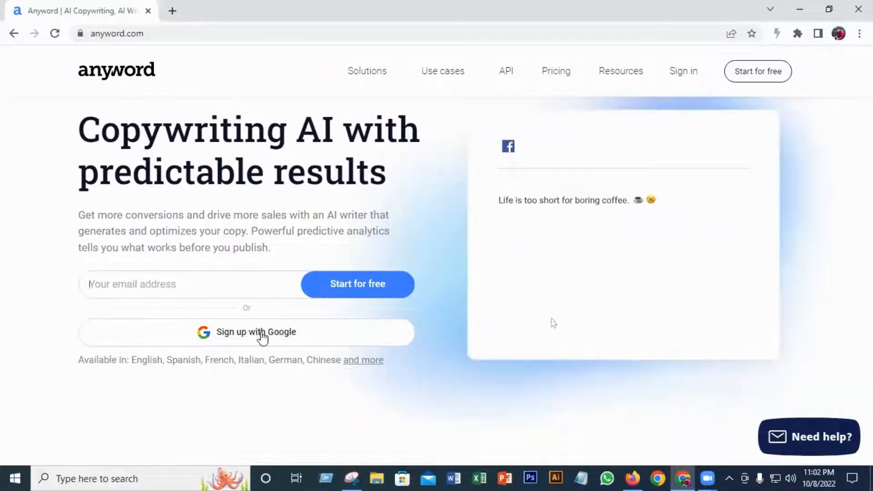
pyautogui.click(276, 332)
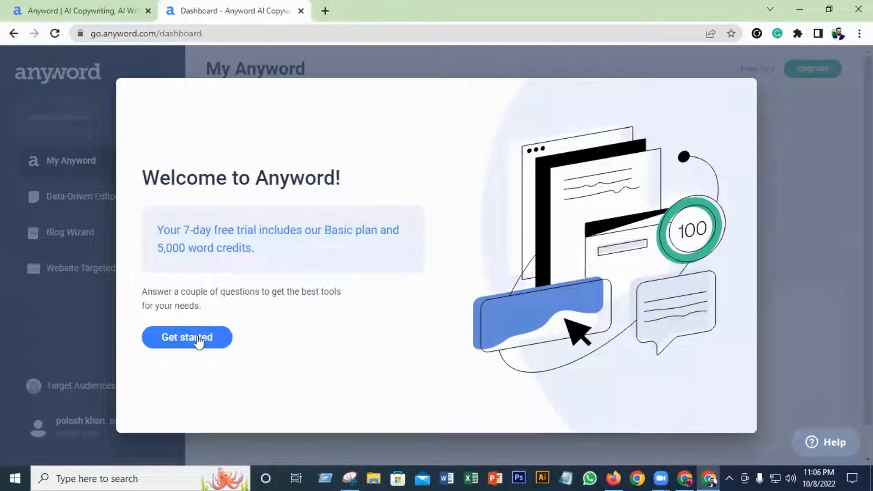
pyautogui.click(198, 339)
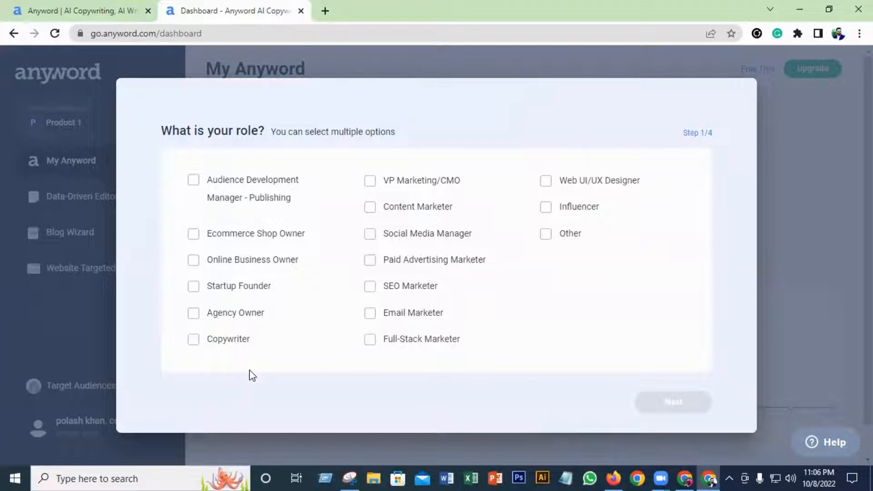
# Submit the roles Social Media Manager, Content Marketer, Influencer, SEO Marketer, Email Marketer and Copywriter
pyautogui.click(371, 235)
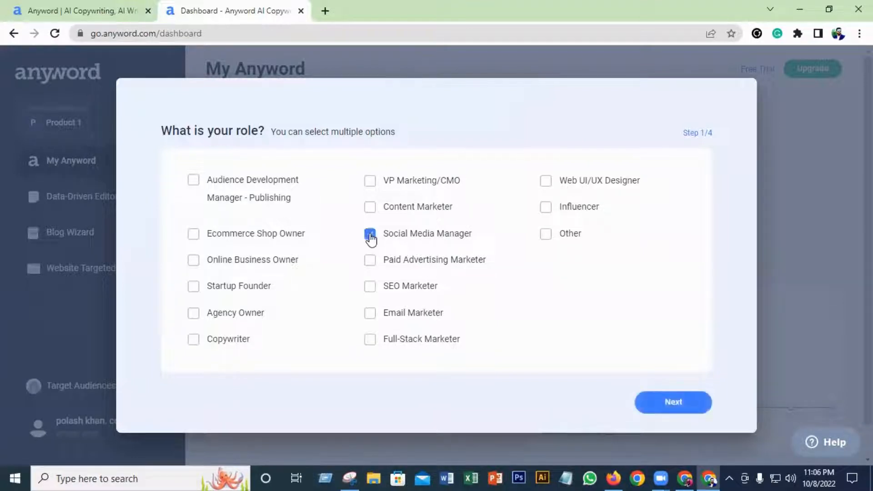
pyautogui.click(371, 207)
pyautogui.click(545, 207)
pyautogui.click(370, 287)
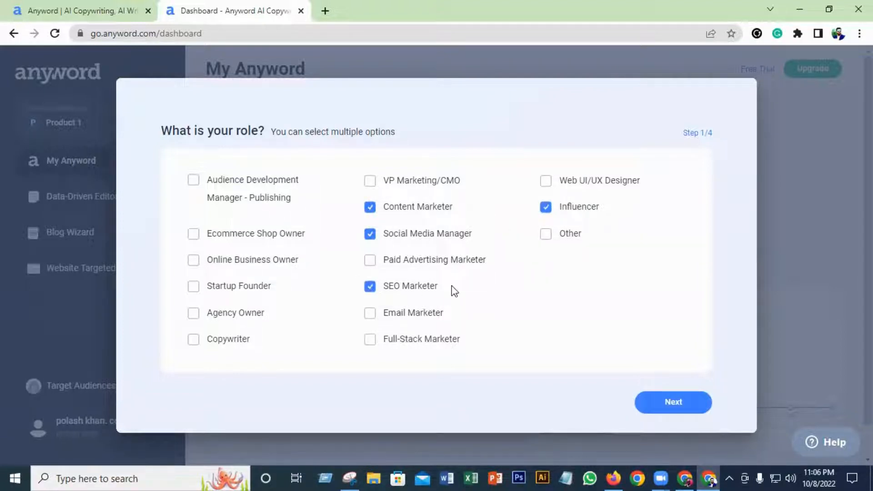
pyautogui.click(370, 313)
pyautogui.click(193, 339)
pyautogui.click(675, 403)
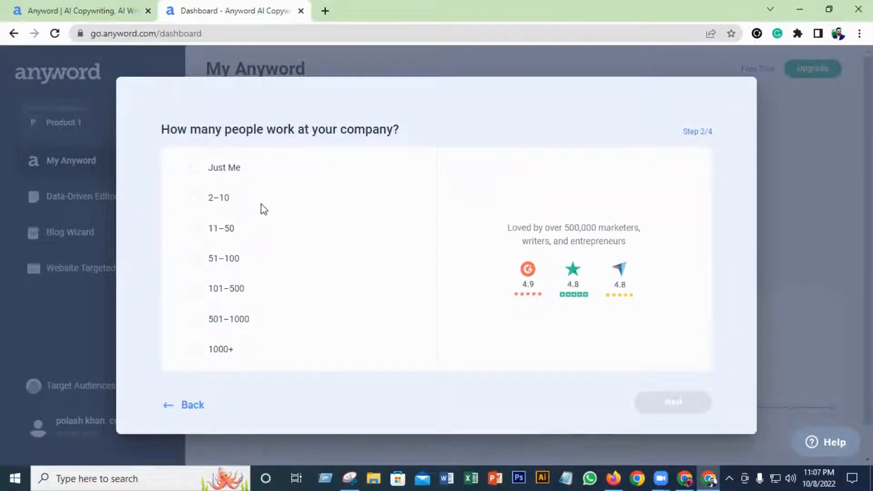
# Answer the company size question with 2–10 people and give Google as the source of hearing about Anyword
pyautogui.click(197, 207)
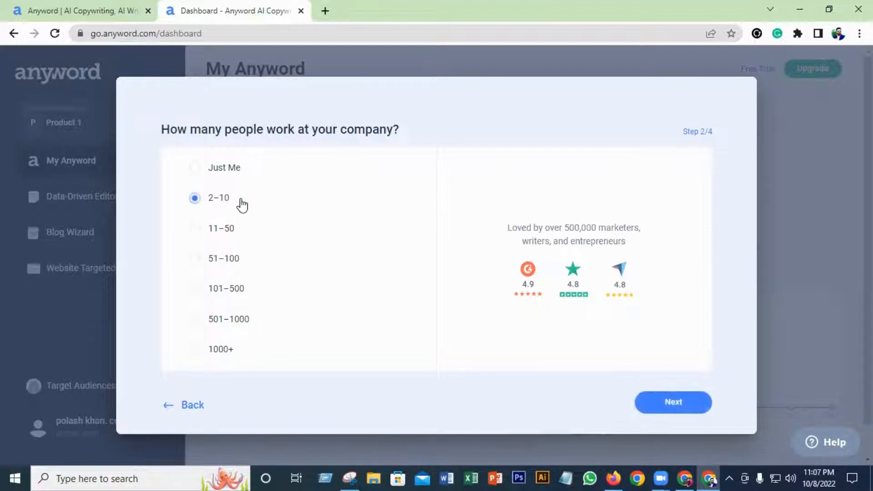
pyautogui.click(656, 401)
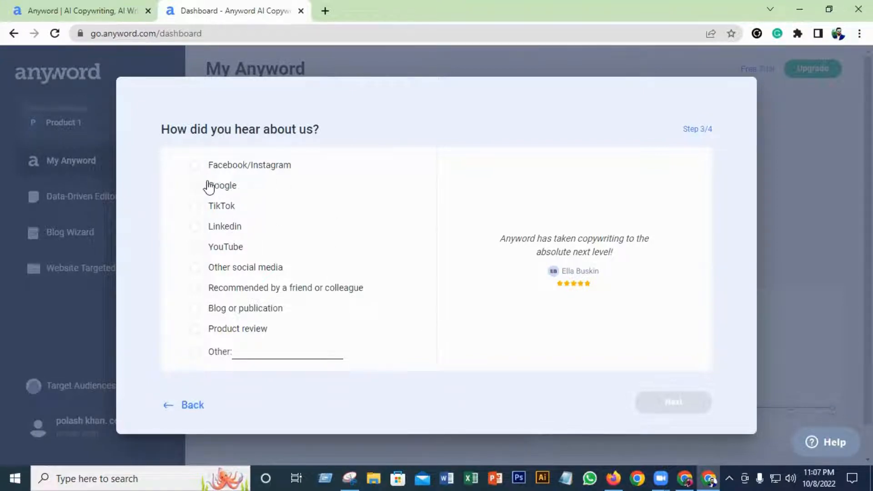
pyautogui.click(195, 187)
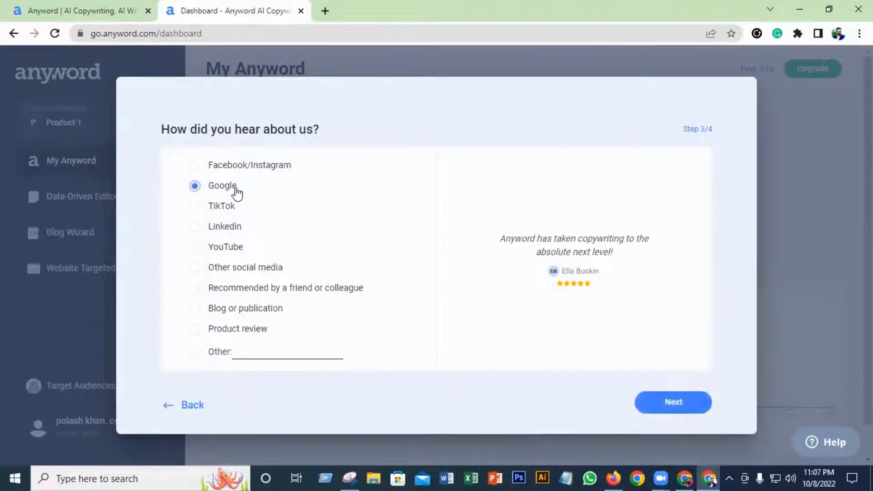
pyautogui.click(675, 401)
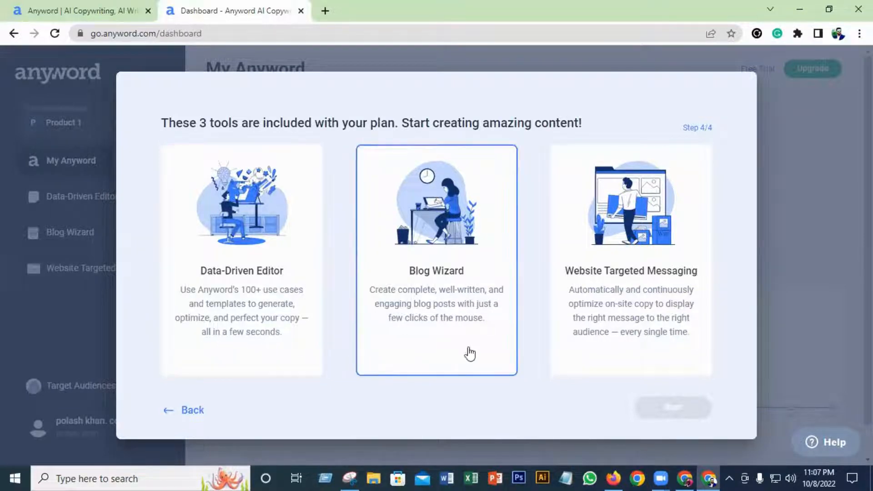
# Choose the Blog Wizard tool, start it and look over the stages of the new blog post project
pyautogui.click(432, 276)
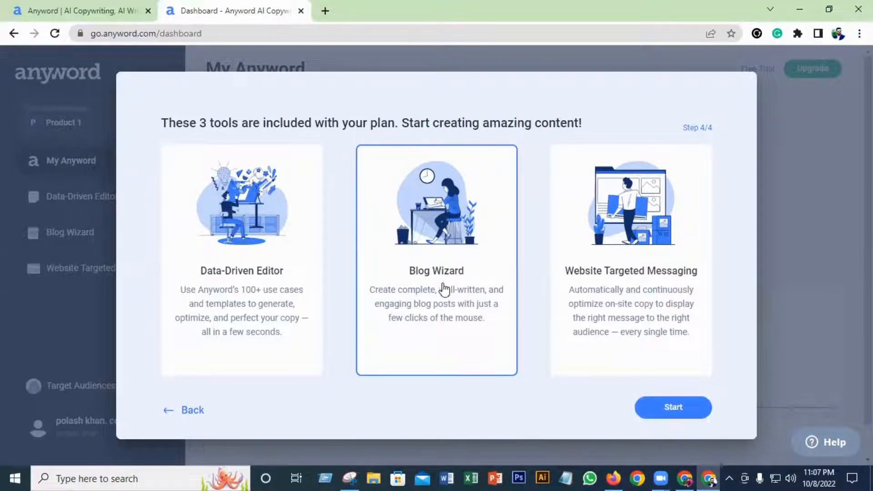
pyautogui.click(674, 409)
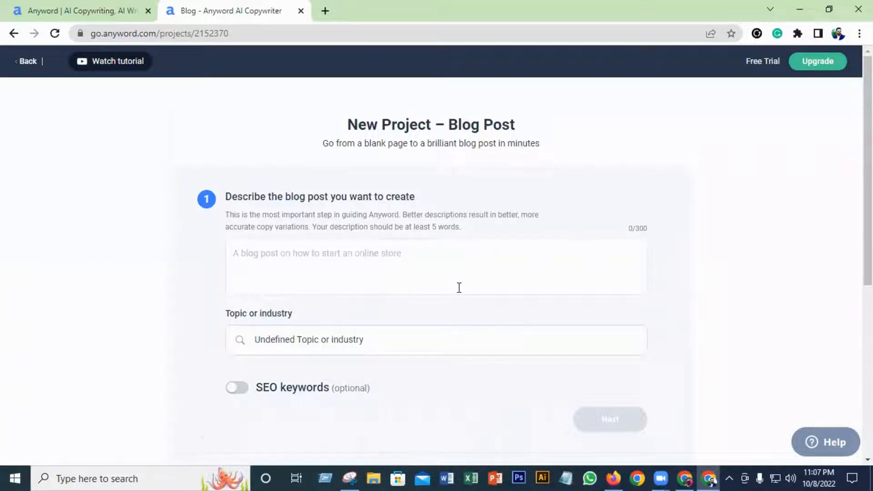
pyautogui.scroll(-7, 459, 288)
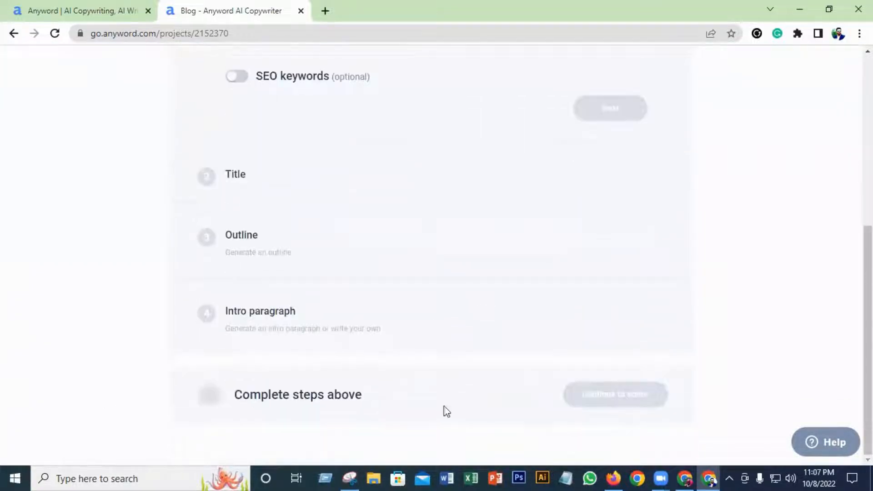
pyautogui.scroll(7, 546, 370)
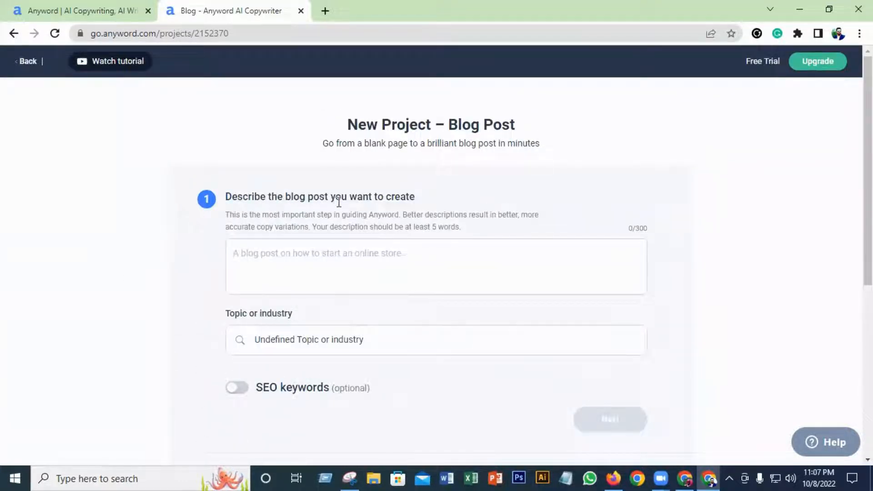
# Describe the blog post as "Digital marketing tips in 2022"
pyautogui.click(342, 252)
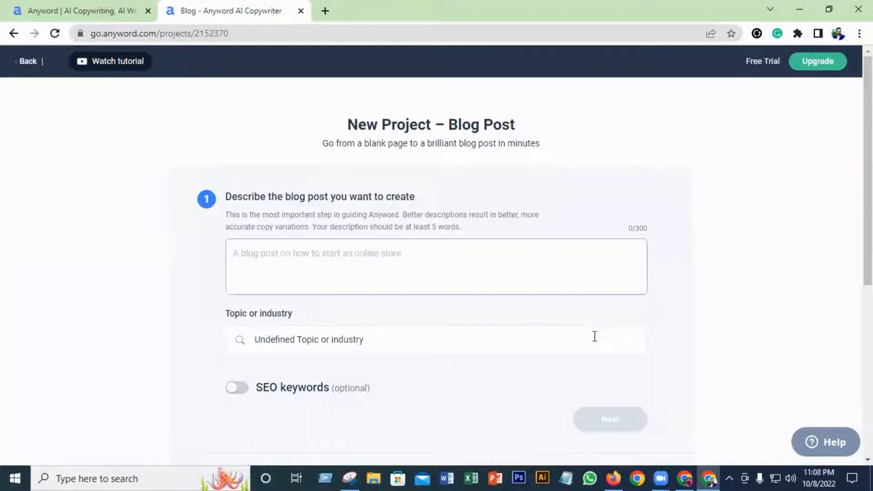
pyautogui.write('d')
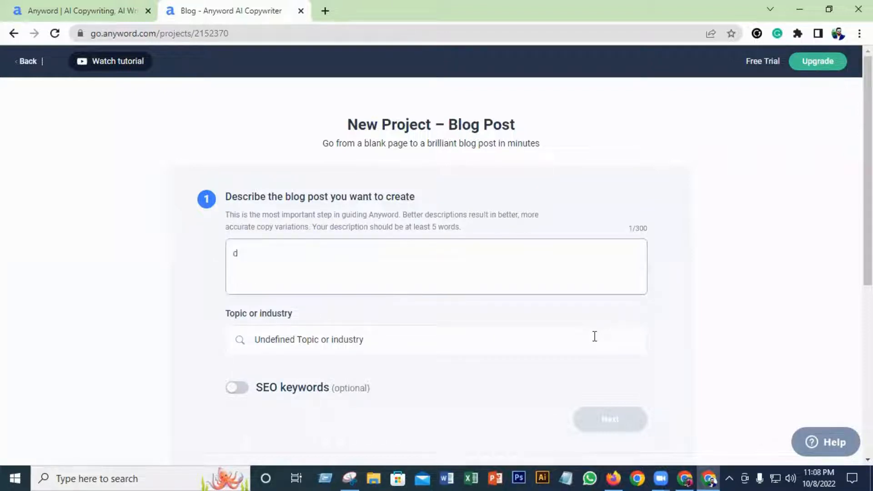
pyautogui.press('BackSpace')
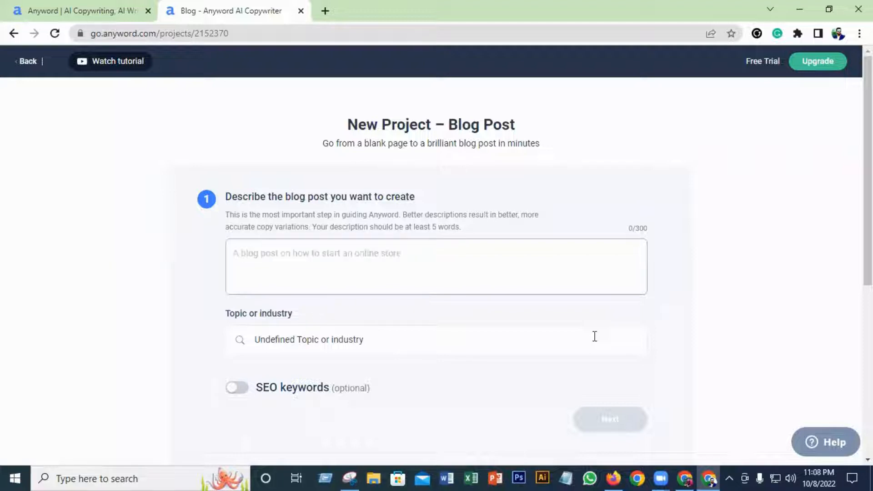
pyautogui.write('D')
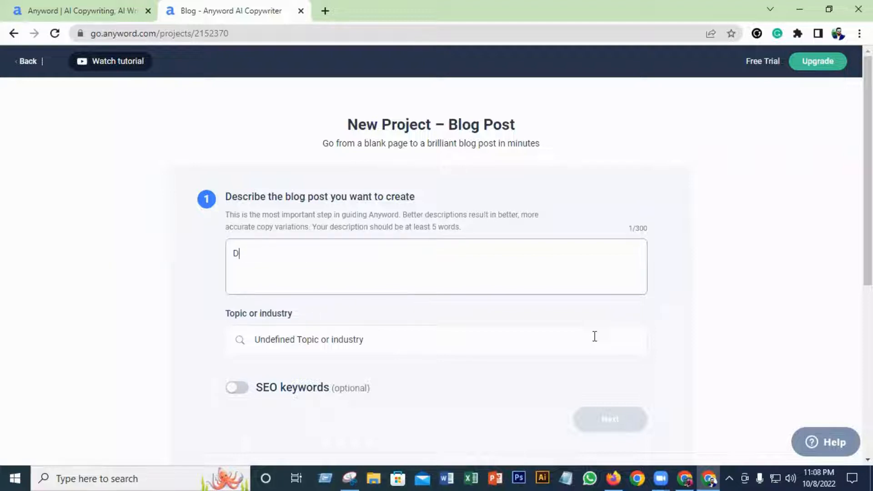
pyautogui.write('igital mat')
pyautogui.write('keting ')
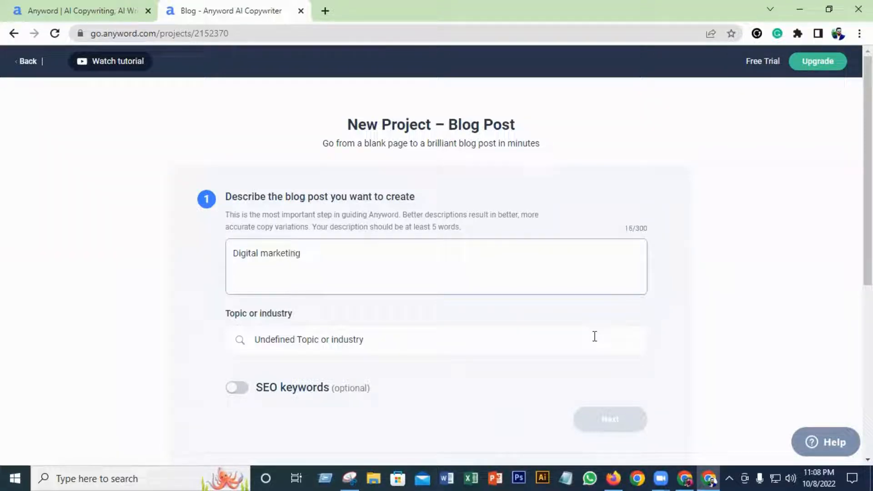
pyautogui.write('tips i')
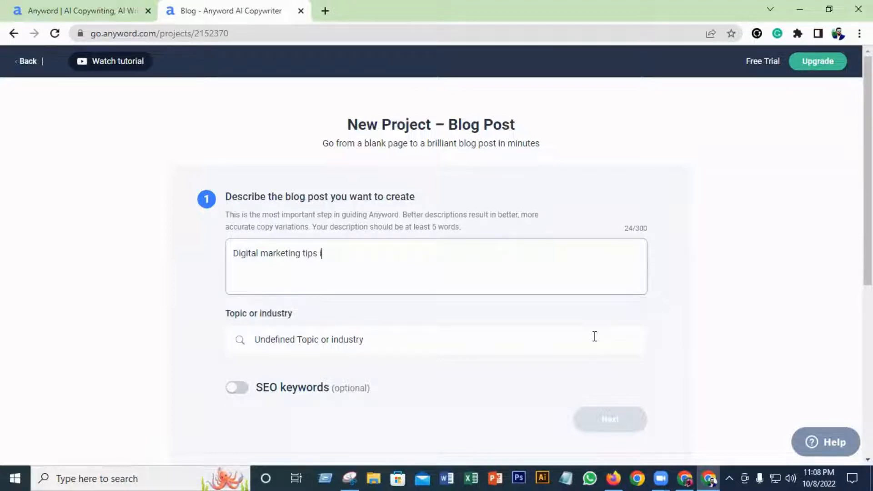
pyautogui.write('n')
pyautogui.click(871, 478)
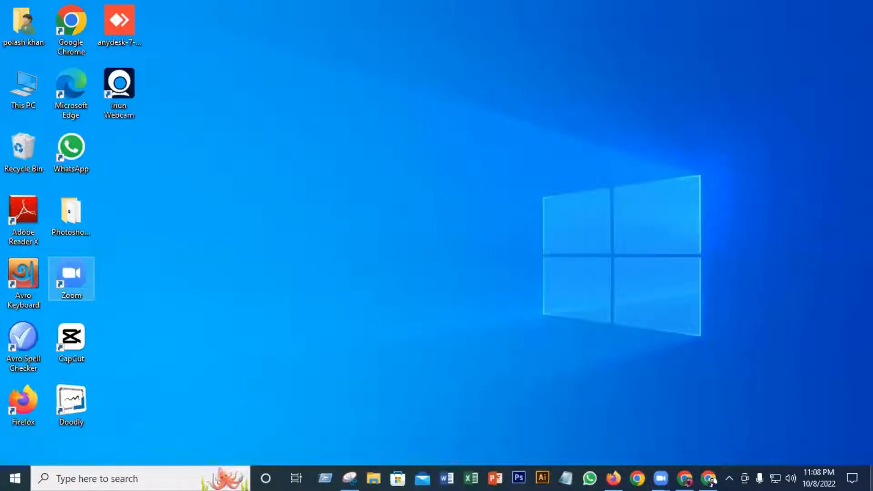
pyautogui.click(711, 477)
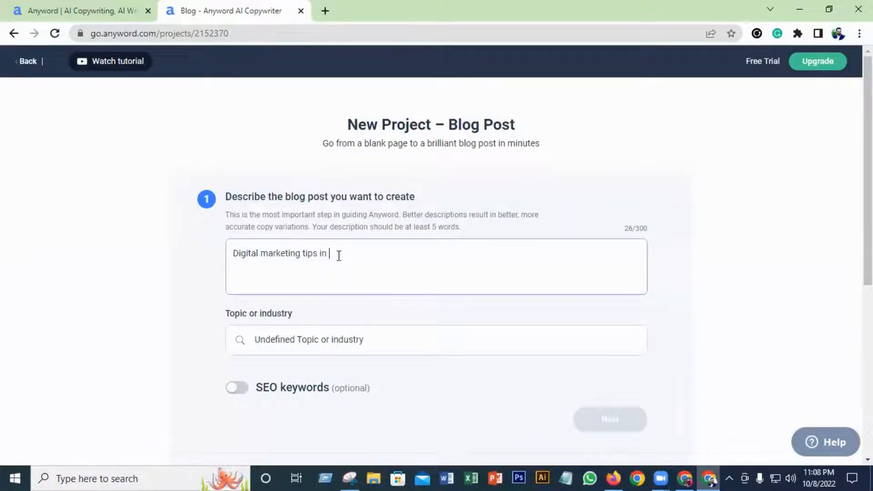
pyautogui.write('022')
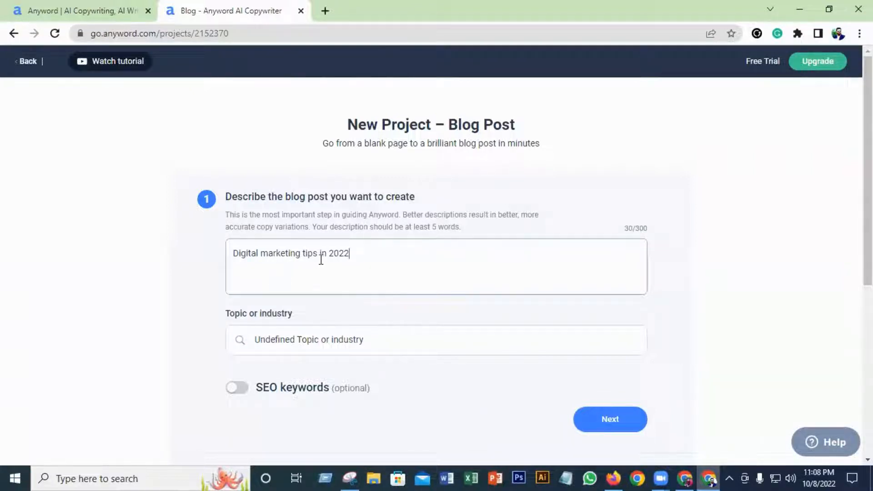
# Set the blog post's topic or industry to Technology & Computing and proceed to generate title suggestions
pyautogui.scroll(-1, 379, 252)
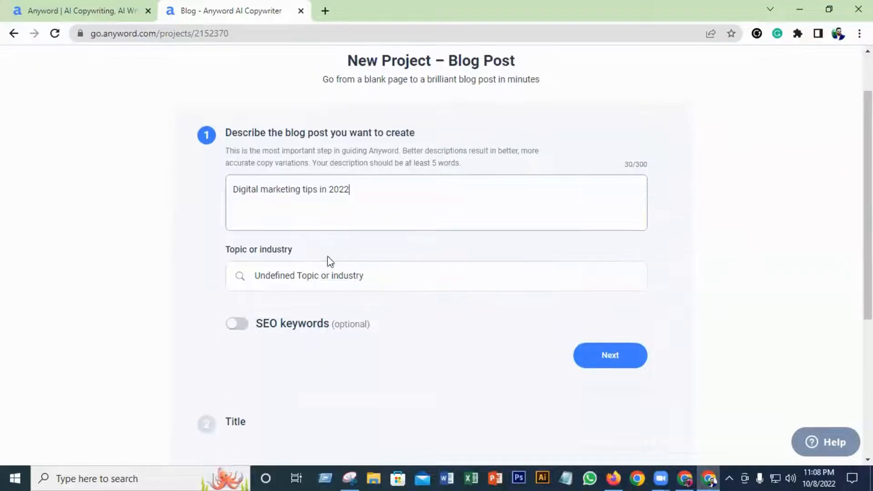
pyautogui.click(389, 278)
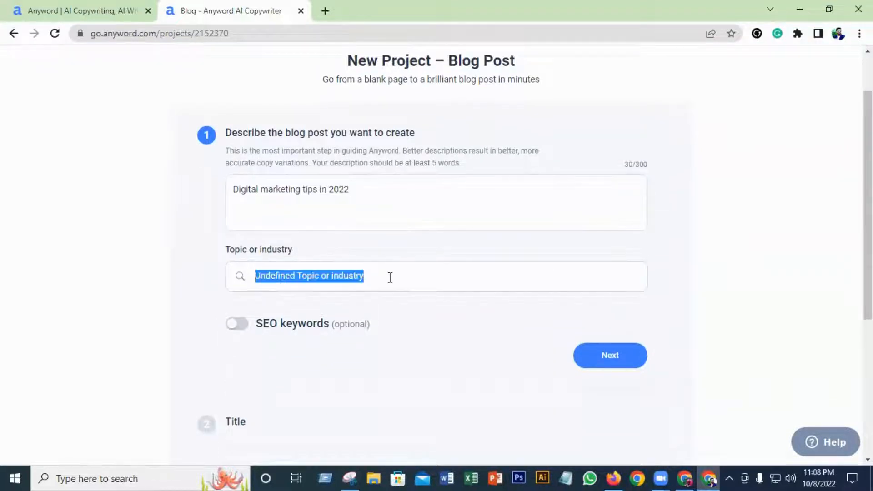
pyautogui.click(389, 277)
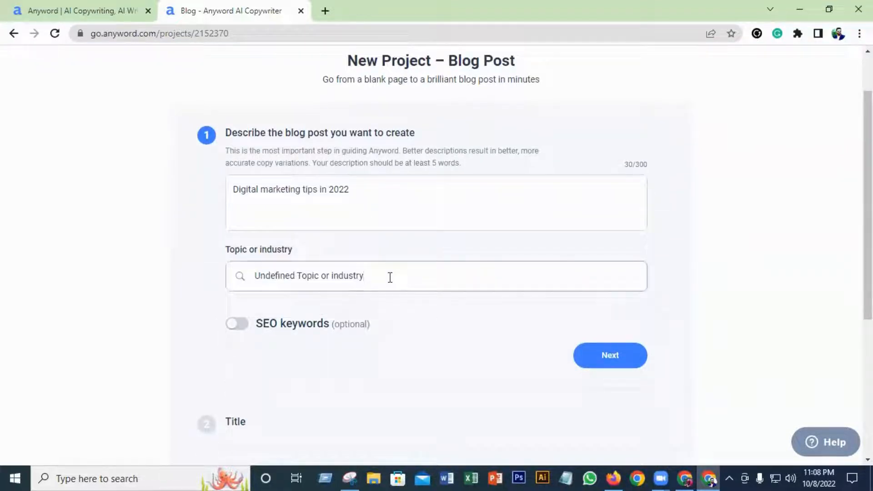
pyautogui.hotkey('ctrl', 'shift', 'Left')
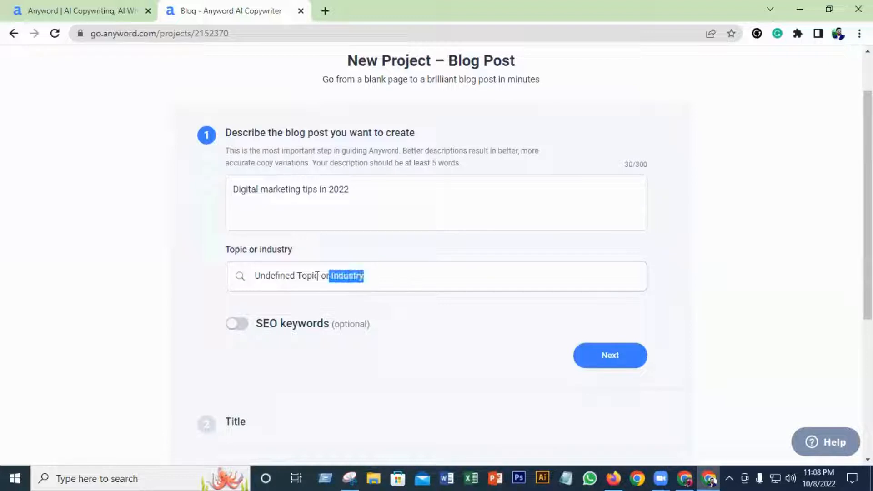
pyautogui.hotkey('ctrl', 'a')
pyautogui.click(356, 276)
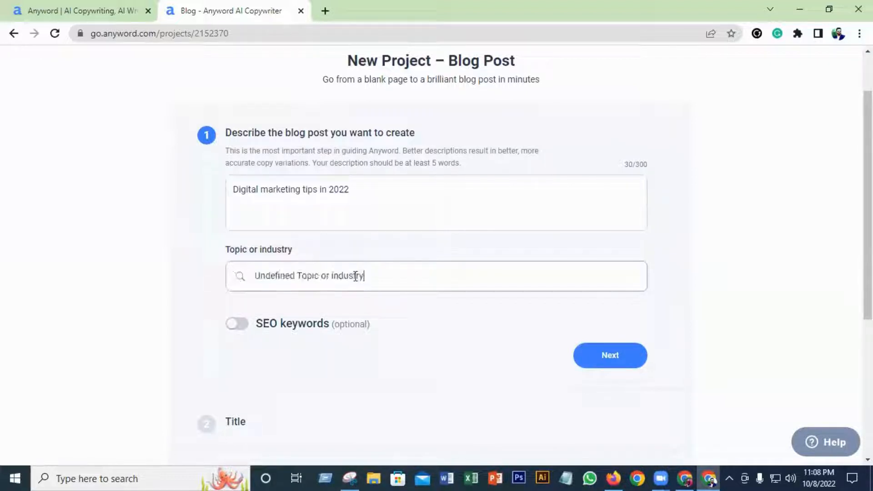
pyautogui.click(313, 276)
pyautogui.write('i')
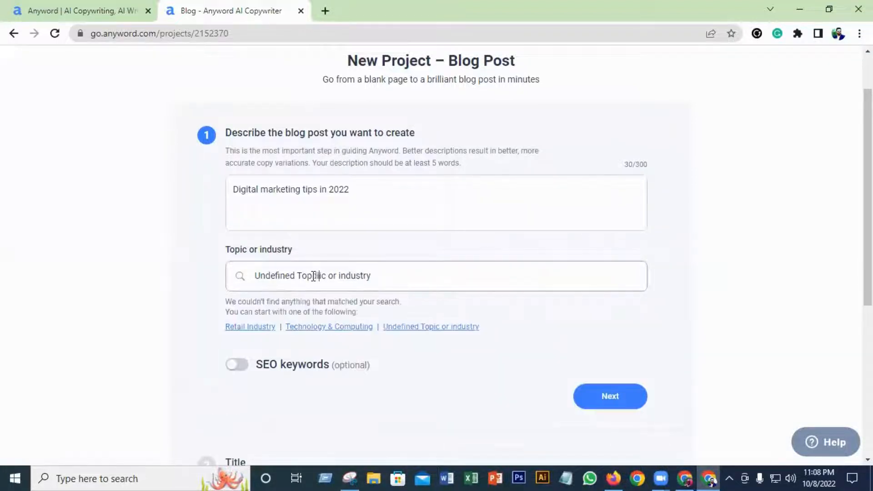
pyautogui.write('gi')
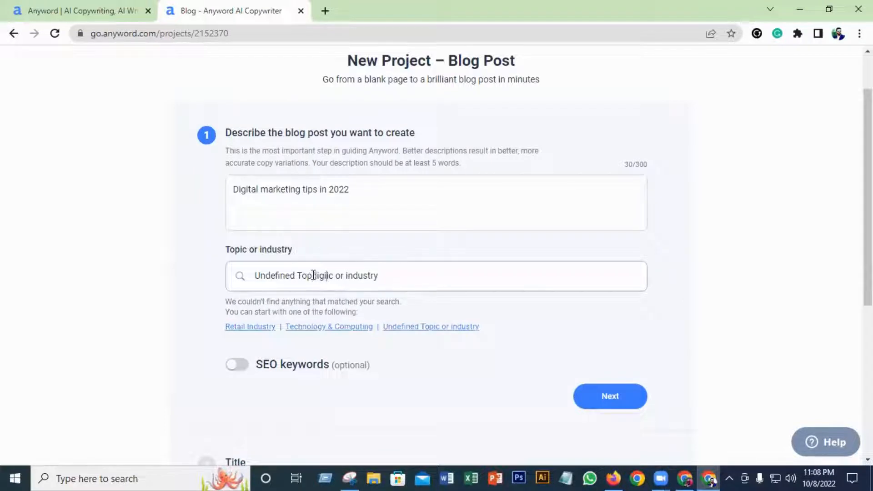
pyautogui.click(345, 326)
pyautogui.scroll(-1, 386, 293)
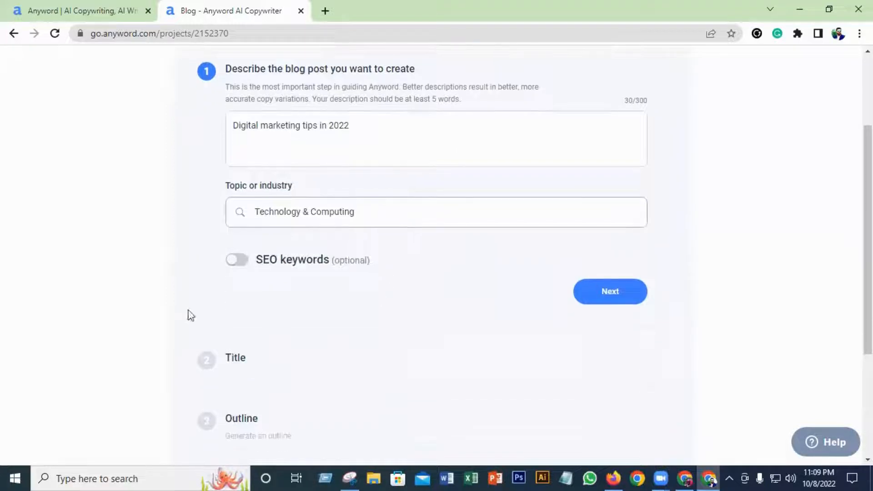
pyautogui.scroll(-1, 362, 285)
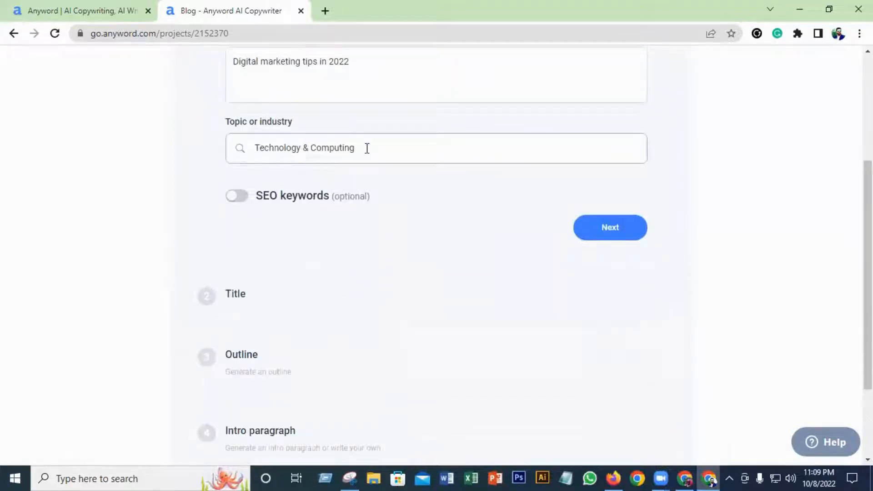
pyautogui.click(611, 231)
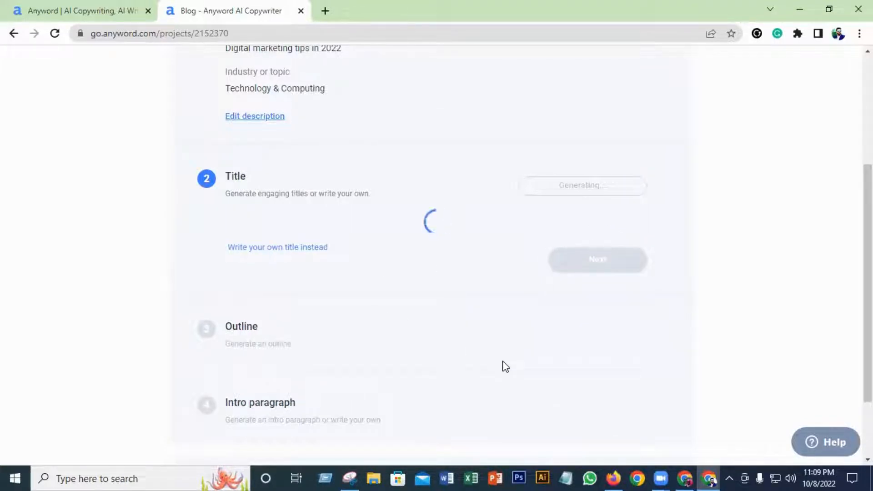
# Generate more title suggestions, then choose "5 Tips For Your Digital Marketing Strategy in 2022" and proceed to the outline
pyautogui.scroll(3, 505, 366)
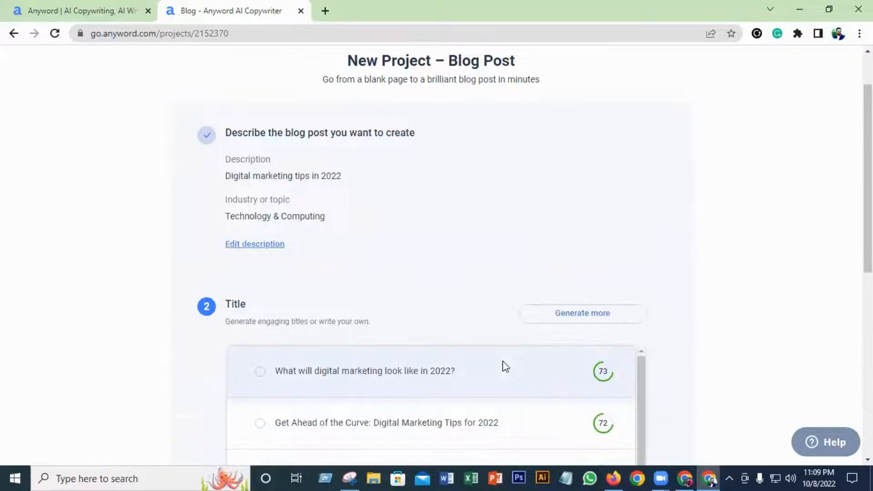
pyautogui.scroll(-2, 504, 363)
pyautogui.scroll(2, 524, 371)
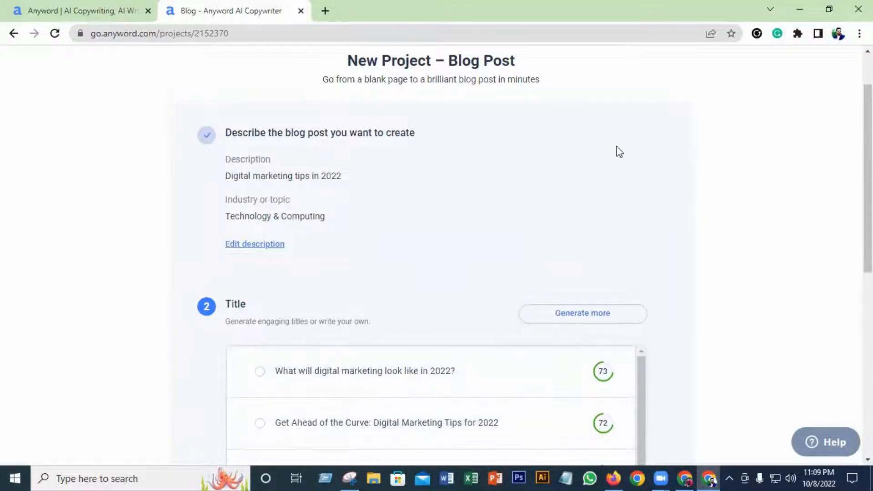
pyautogui.scroll(-5, 616, 168)
pyautogui.scroll(3, 605, 189)
pyautogui.scroll(1, 513, 312)
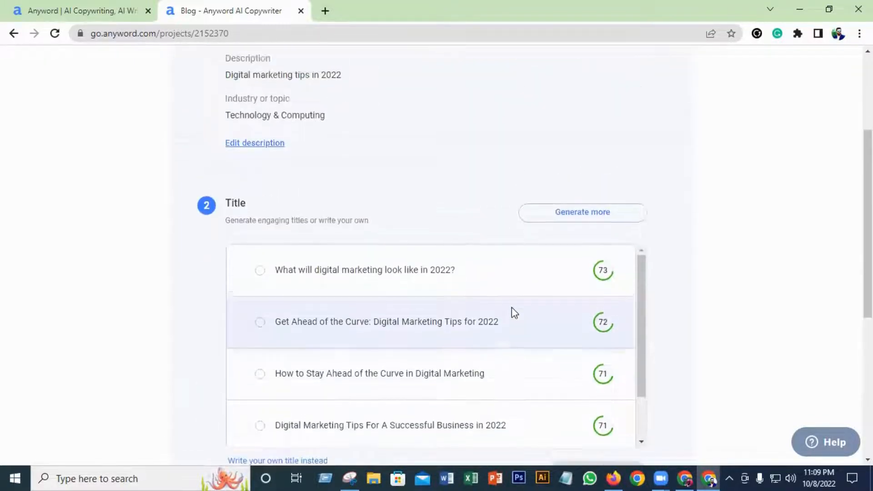
pyautogui.scroll(-2, 514, 306)
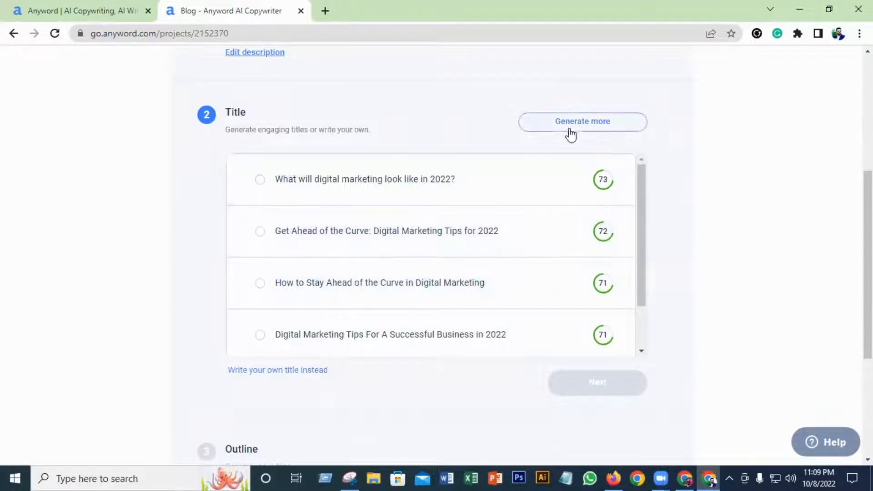
pyautogui.click(599, 120)
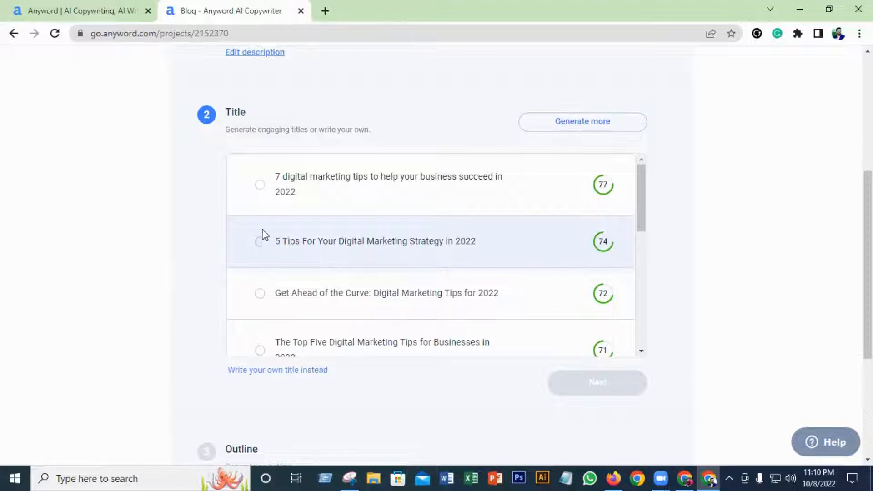
pyautogui.click(259, 244)
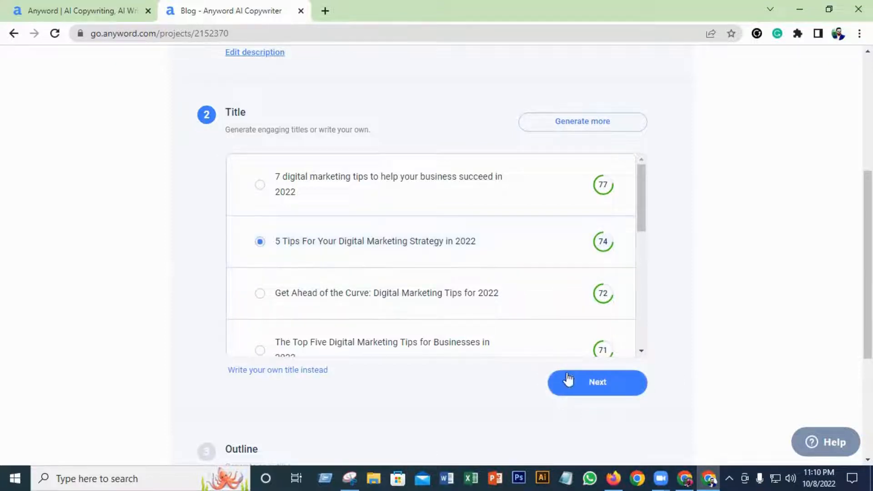
pyautogui.click(592, 383)
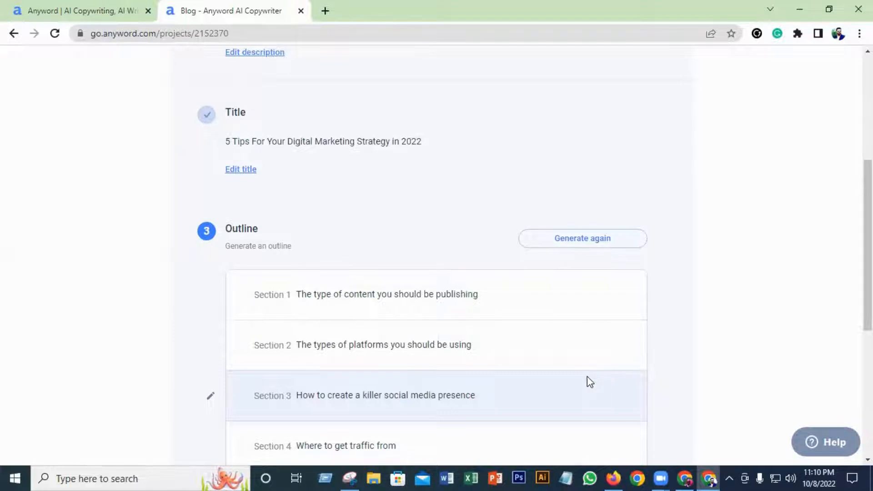
# Review the generated outline against the description and title, then accept its sections and proceed to the intro paragraph
pyautogui.scroll(-2, 587, 376)
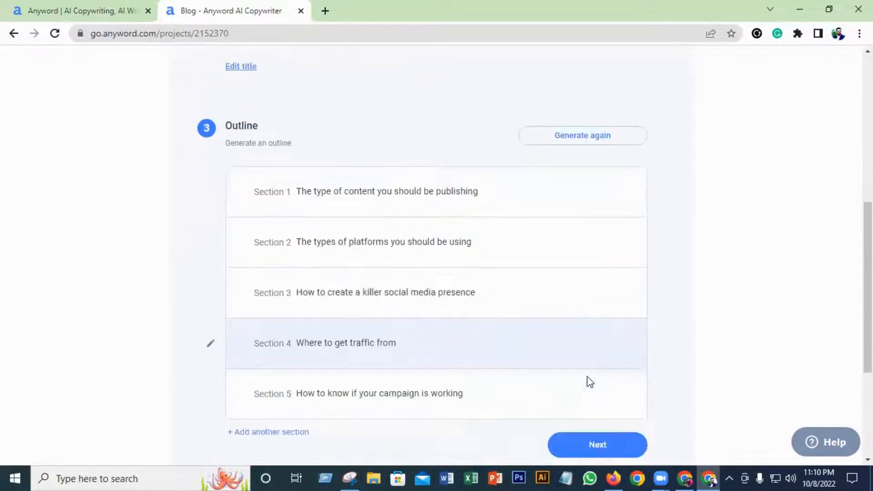
pyautogui.scroll(5, 518, 381)
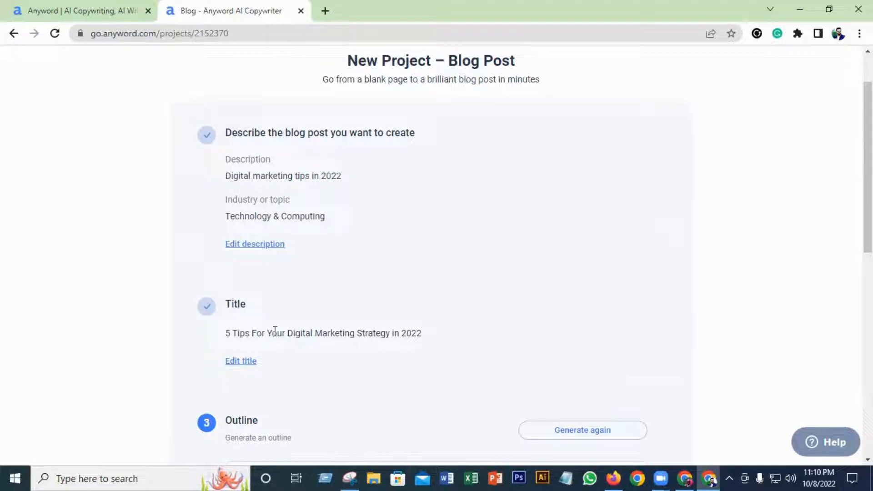
pyautogui.scroll(-5, 530, 353)
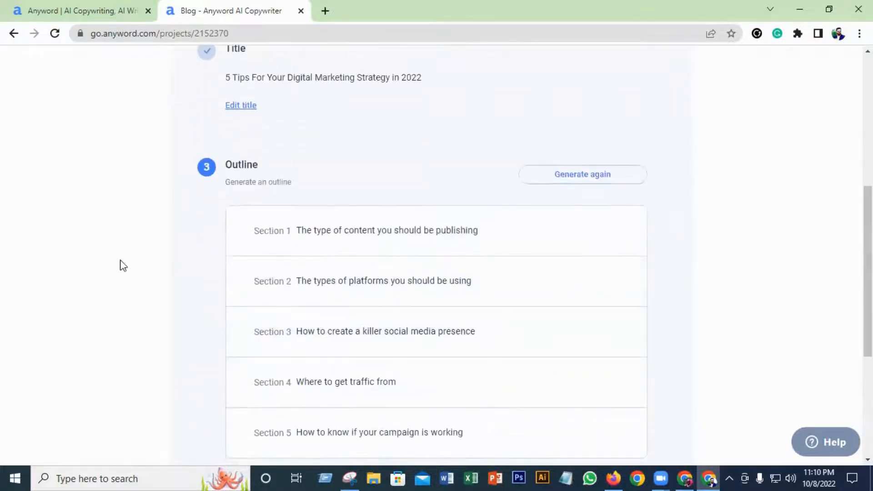
pyautogui.scroll(-1, 301, 209)
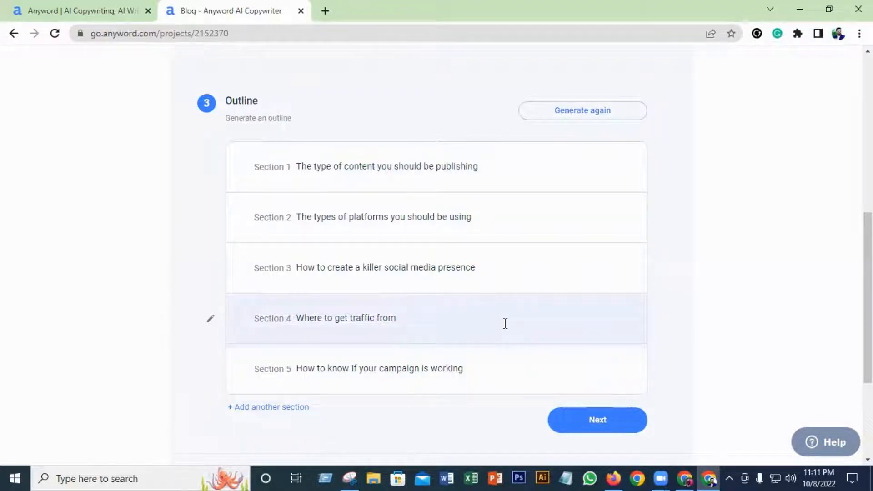
pyautogui.scroll(5, 505, 323)
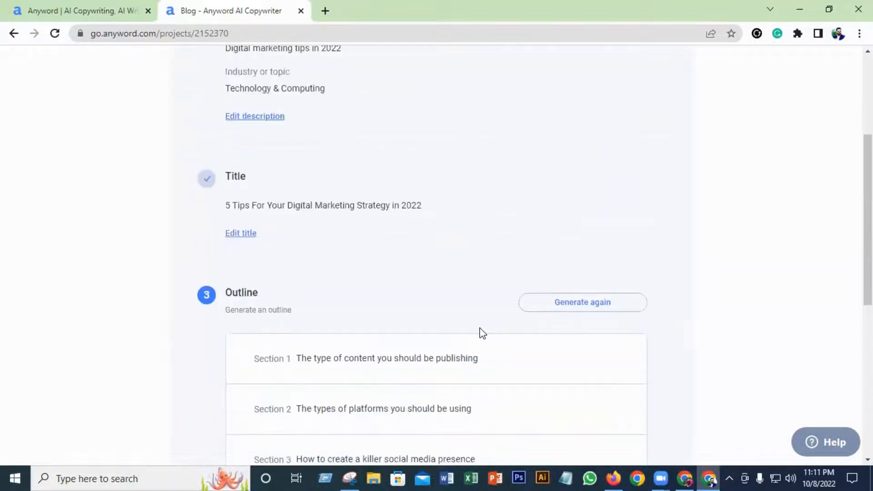
pyautogui.scroll(1, 473, 327)
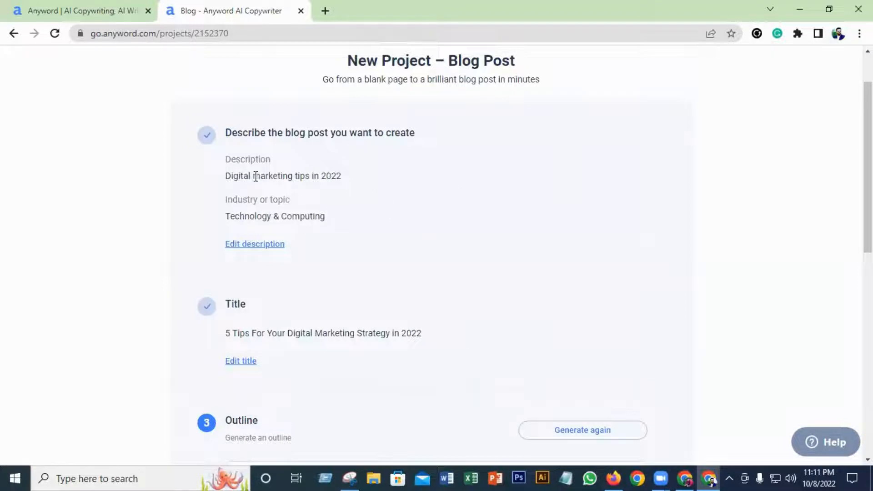
pyautogui.scroll(-2, 429, 283)
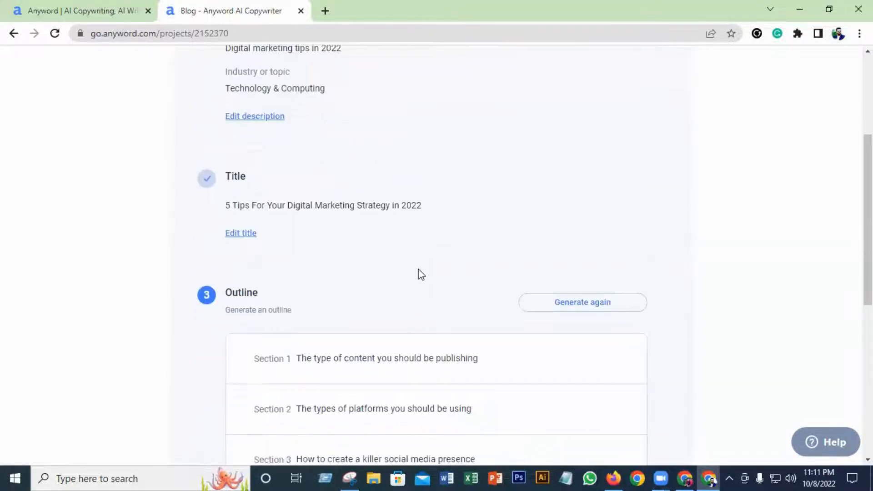
pyautogui.scroll(2, 419, 273)
pyautogui.scroll(-7, 374, 334)
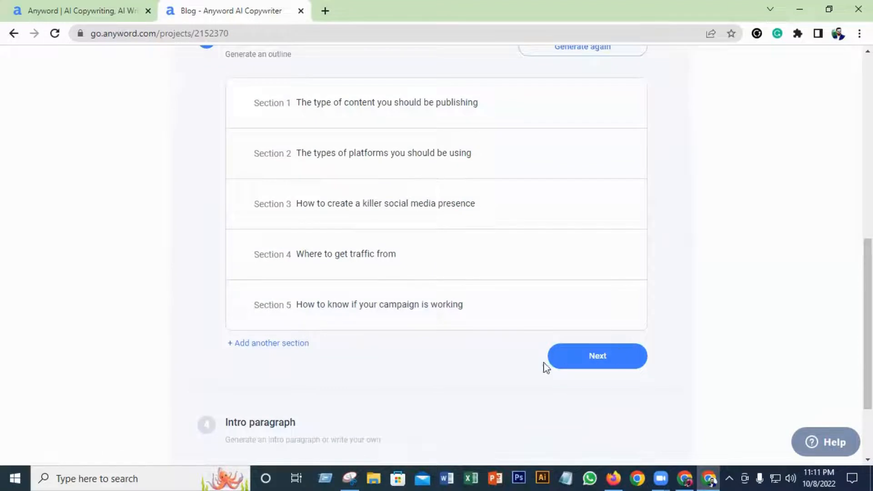
pyautogui.click(606, 359)
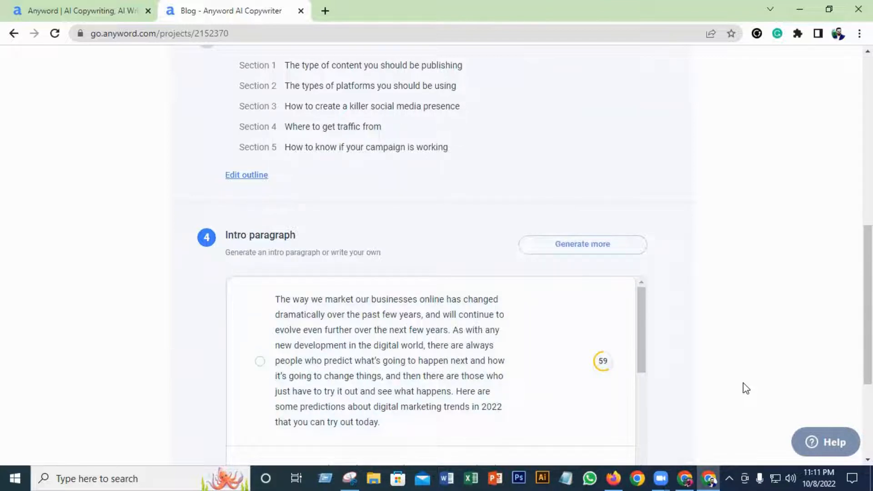
# Compare the suggested intro paragraphs, accept the one beginning "The way we market our businesses online has changed" and review the project setup
pyautogui.scroll(-3, 638, 386)
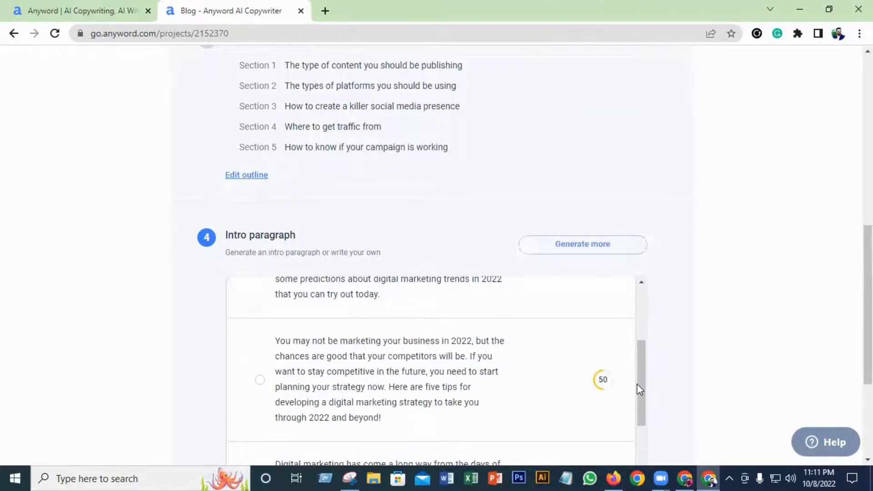
pyautogui.scroll(3, 637, 384)
pyautogui.moveTo(605, 363)
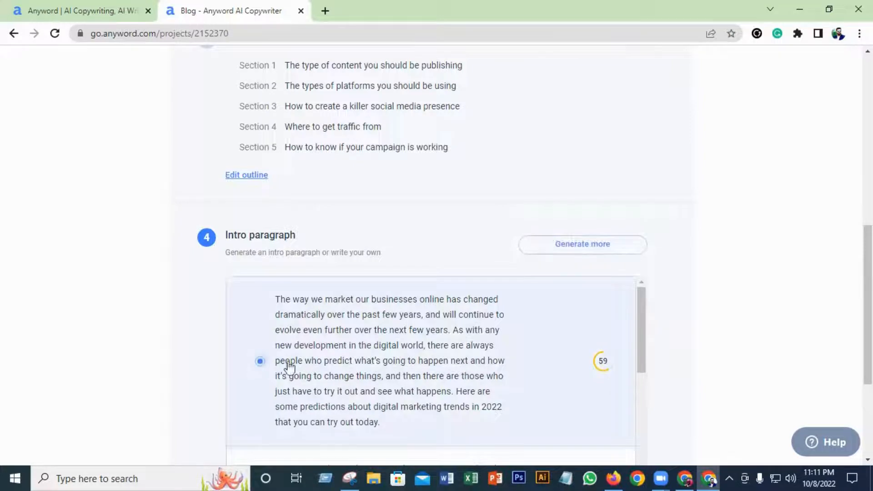
pyautogui.scroll(-3, 597, 382)
pyautogui.scroll(3, 595, 386)
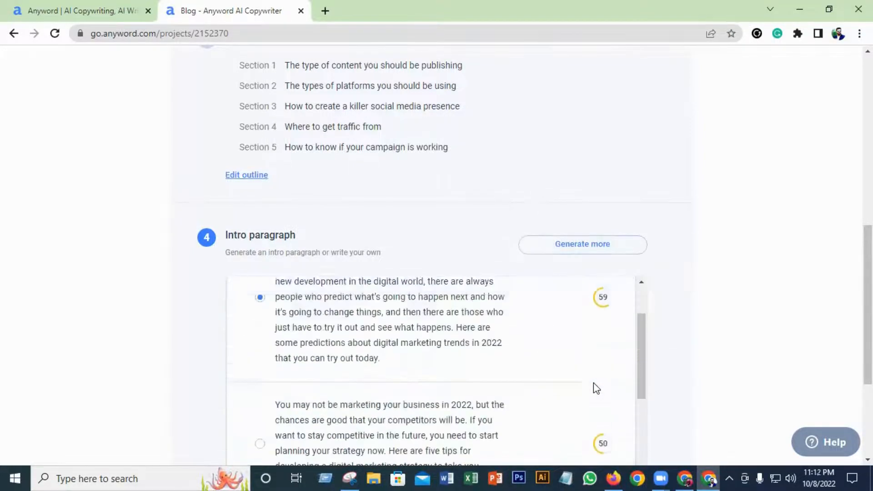
pyautogui.scroll(-4, 616, 363)
pyautogui.moveTo(603, 421)
pyautogui.scroll(3, 585, 419)
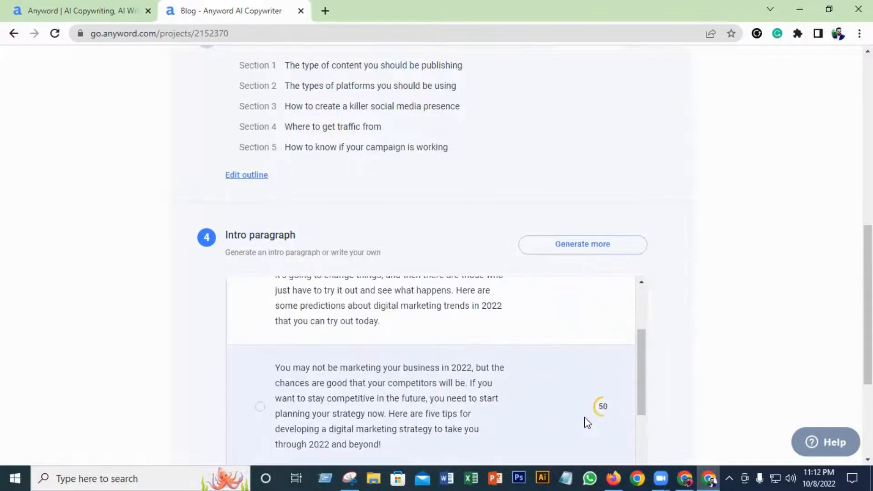
pyautogui.scroll(4, 599, 405)
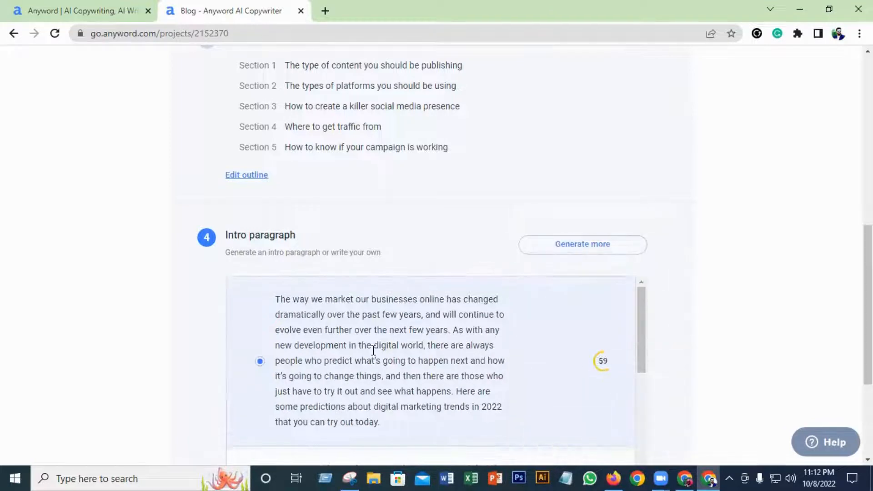
pyautogui.scroll(-6, 616, 351)
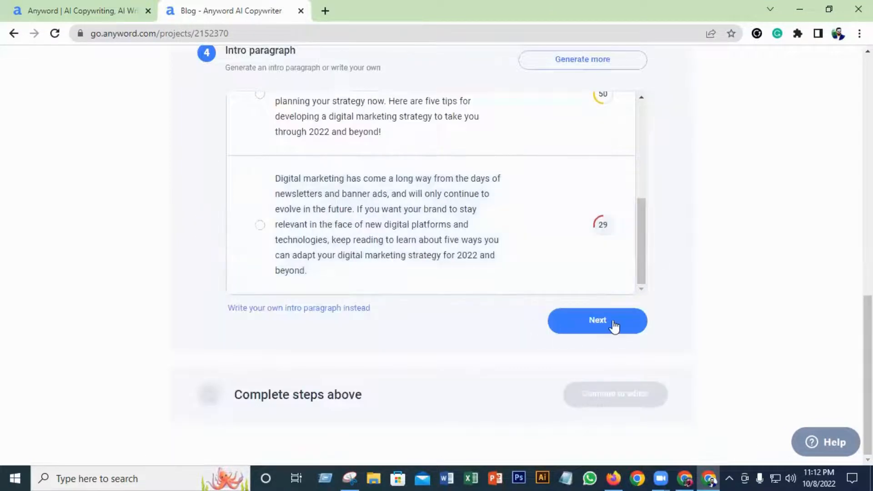
pyautogui.click(612, 321)
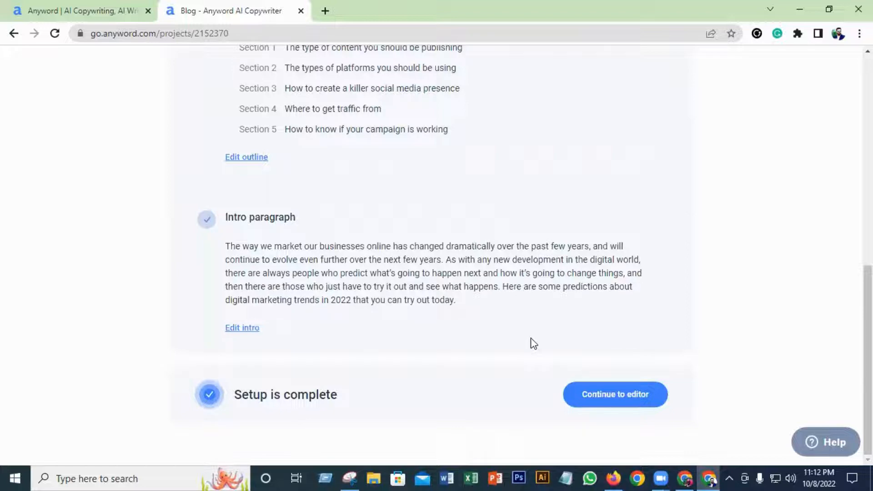
pyautogui.scroll(5, 529, 343)
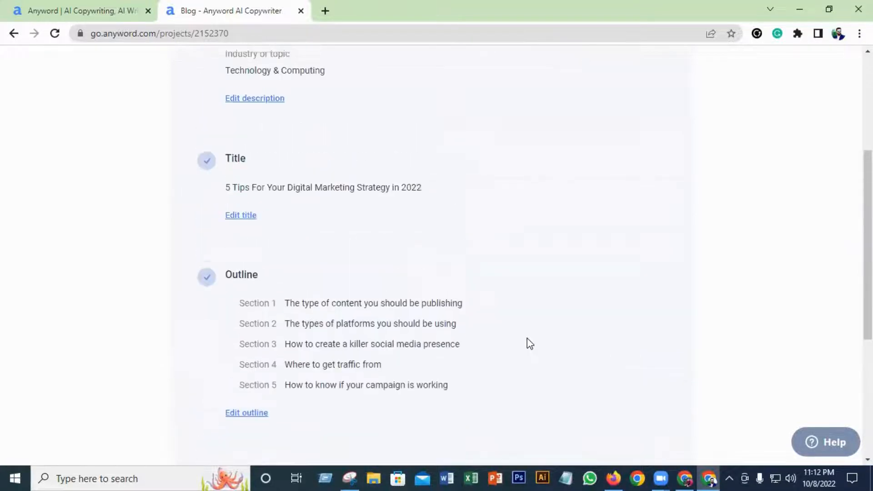
pyautogui.scroll(-5, 530, 343)
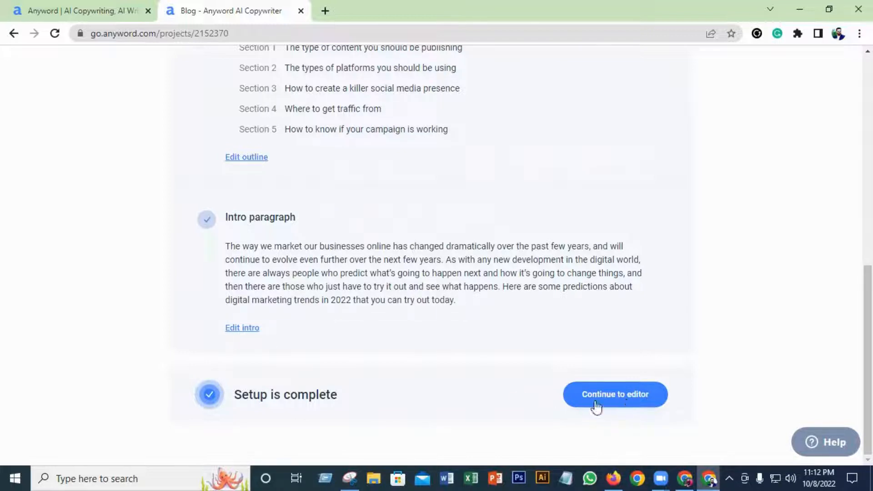
# Continue to the blog editor, dismiss the Project Brief tip and set the intro's generated text length to Long
pyautogui.click(633, 398)
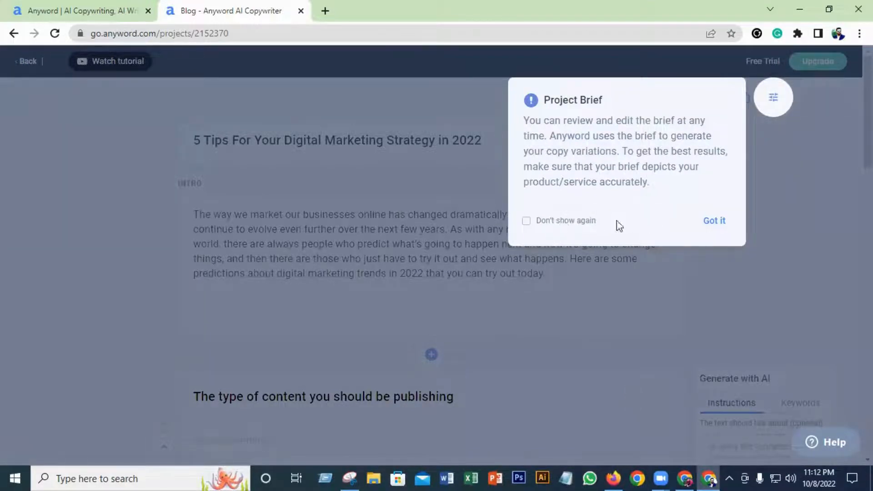
pyautogui.click(723, 223)
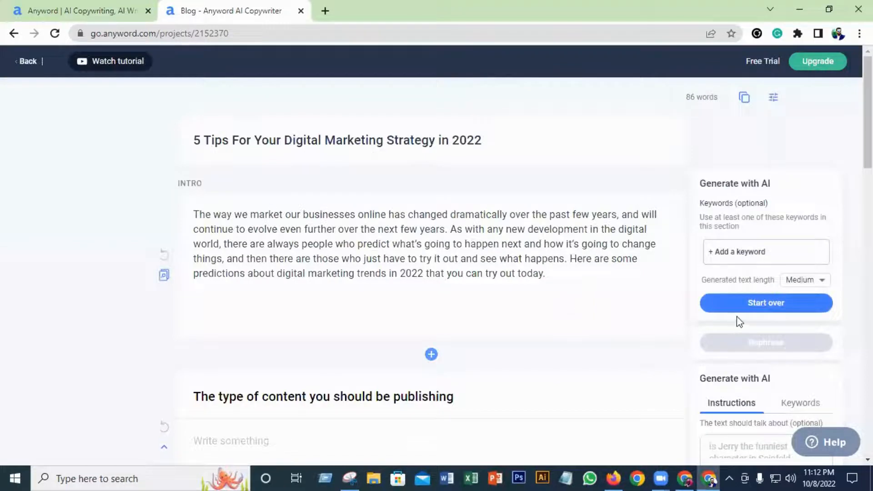
pyautogui.click(822, 281)
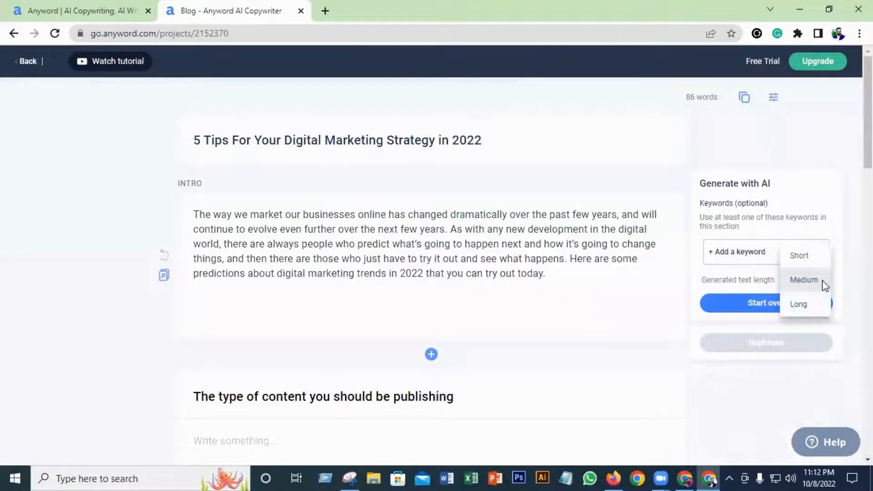
pyautogui.click(799, 304)
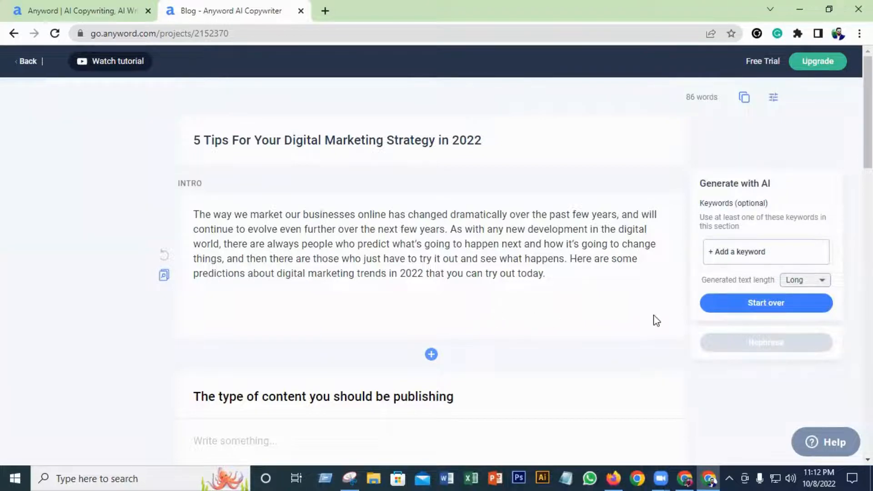
# Examine the editor's title, intro and empty outline sections, including where new sections can be added
pyautogui.scroll(-4, 511, 319)
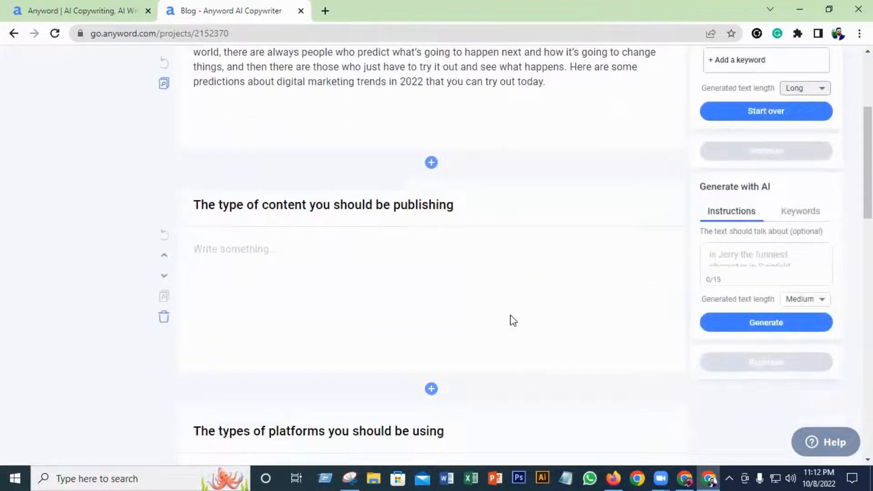
pyautogui.scroll(3, 513, 320)
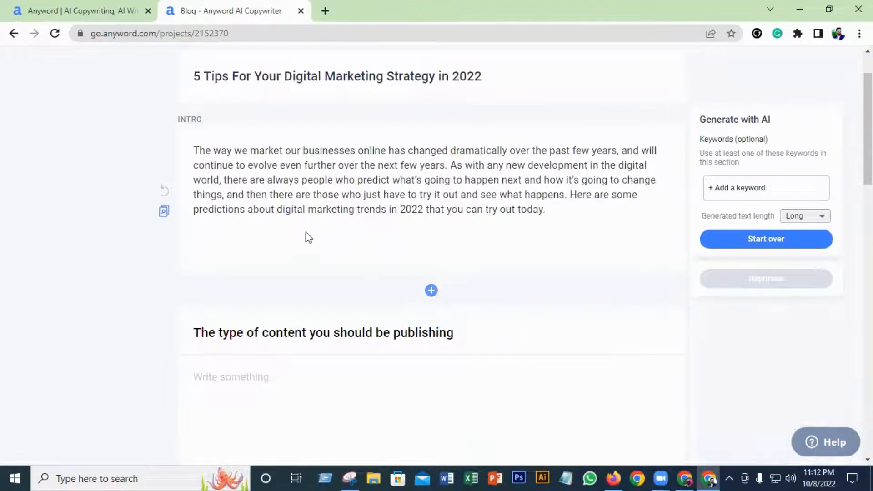
pyautogui.scroll(2, 557, 222)
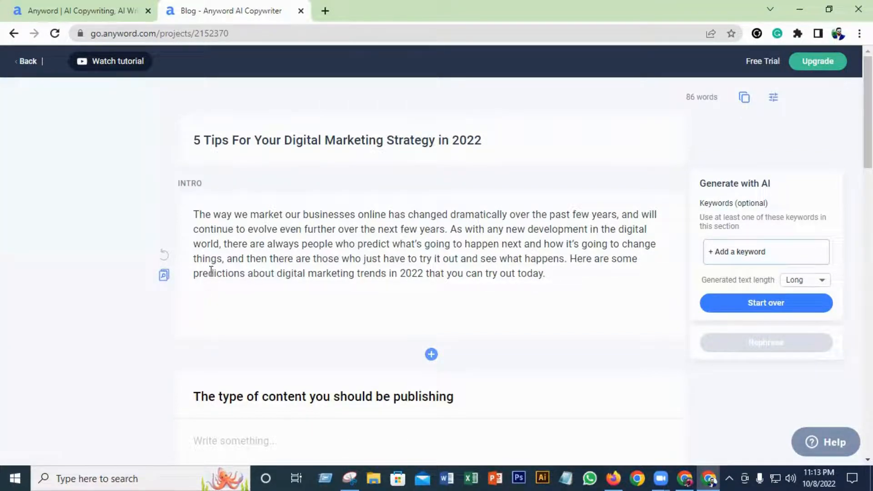
pyautogui.scroll(-7, 488, 308)
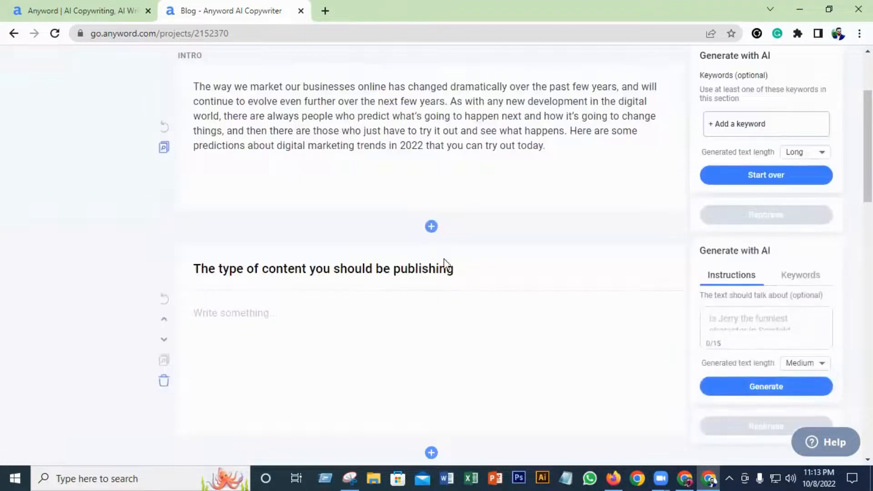
pyautogui.scroll(3, 429, 193)
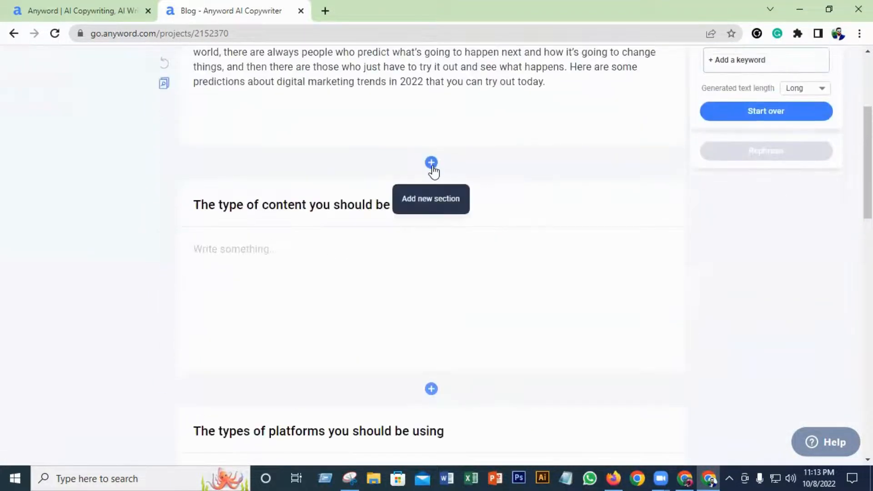
pyautogui.moveTo(273, 222)
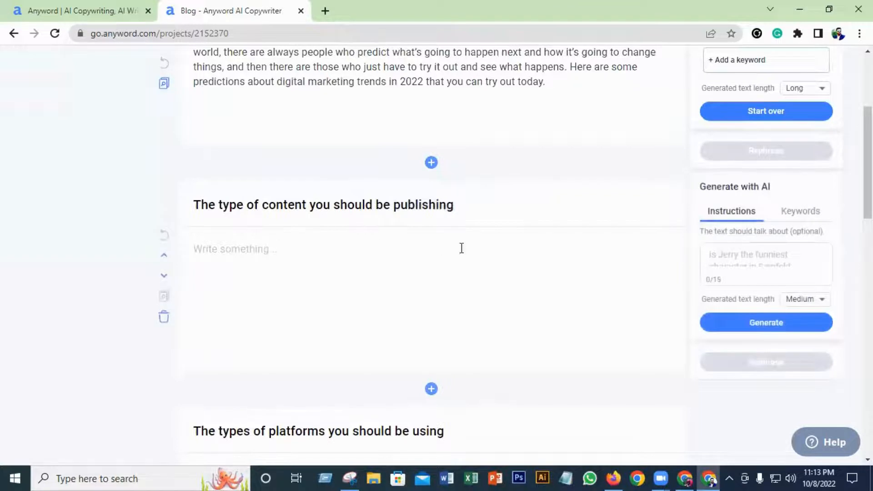
pyautogui.scroll(-2, 487, 269)
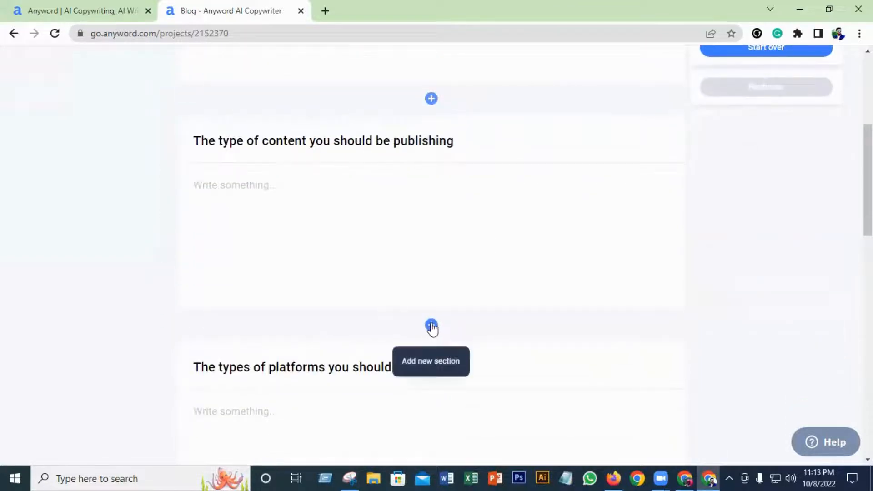
pyautogui.moveTo(185, 191)
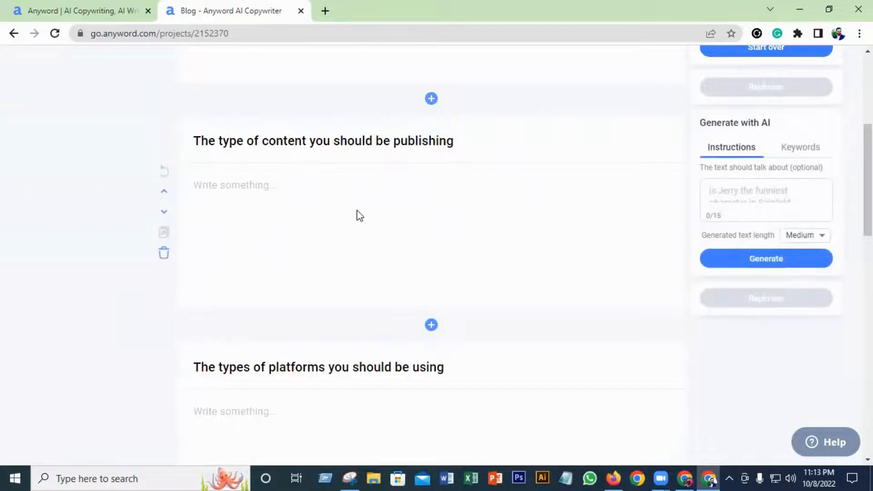
pyautogui.click(372, 142)
pyautogui.scroll(-4, 485, 308)
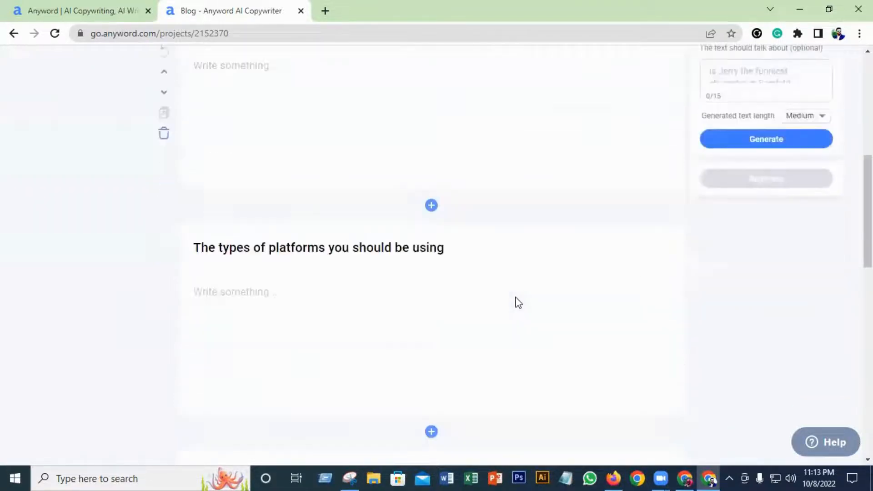
pyautogui.scroll(10, 444, 290)
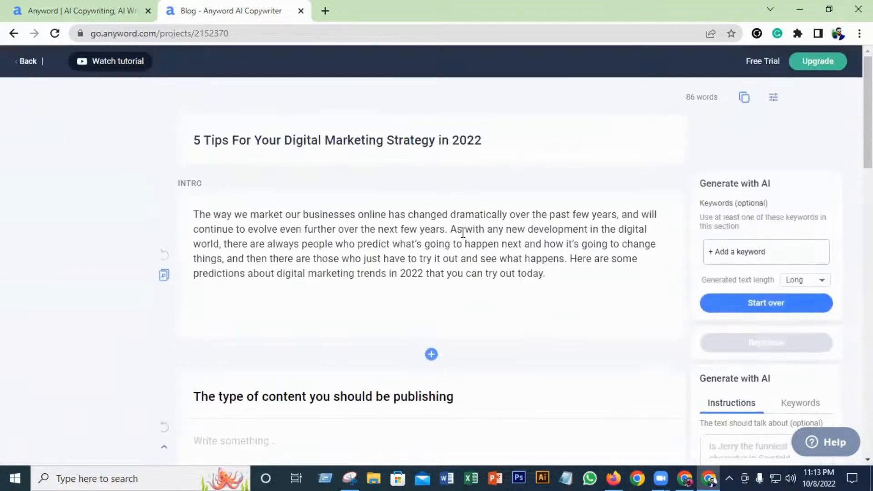
# Generate medium-length AI text for the section "The type of content you should be publishing"
pyautogui.scroll(-5, 459, 296)
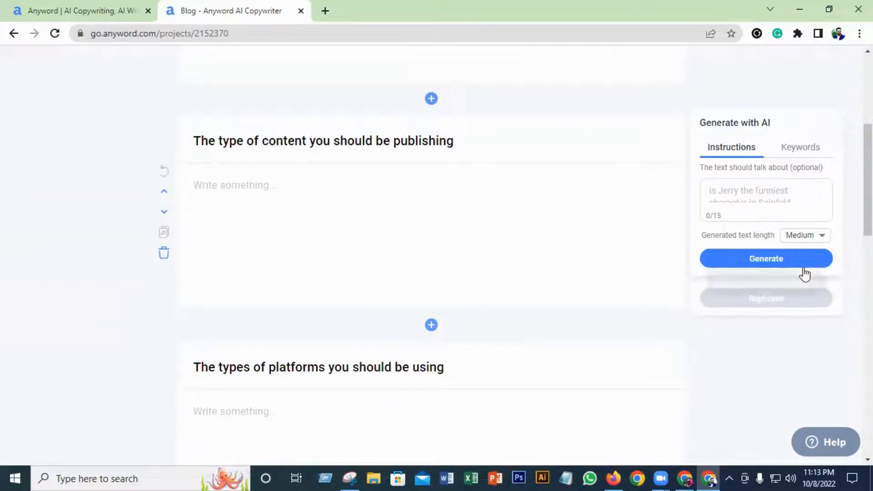
pyautogui.click(773, 257)
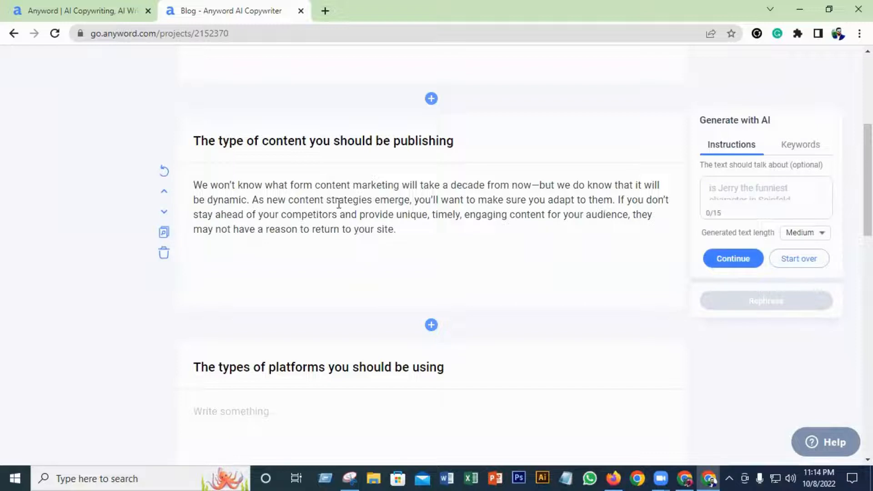
pyautogui.moveTo(464, 436)
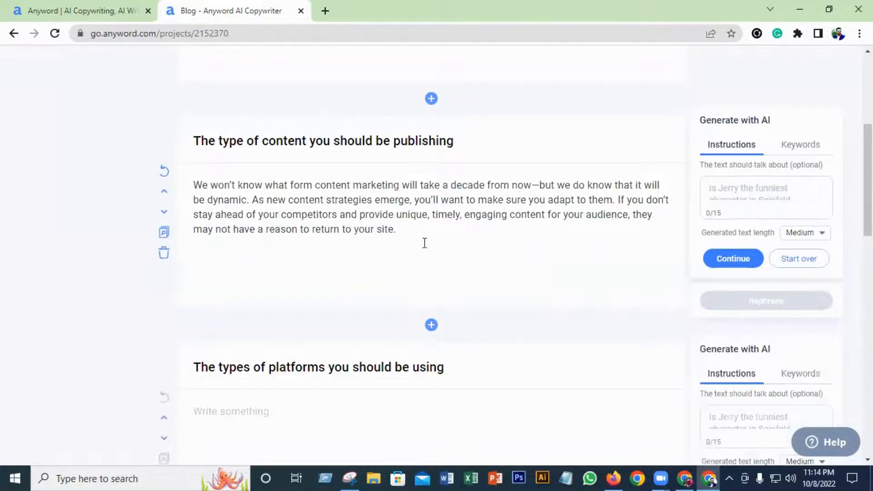
# Generate text for "The types of platforms you should be using", then extend it with the text length set to Long
pyautogui.scroll(-3, 419, 355)
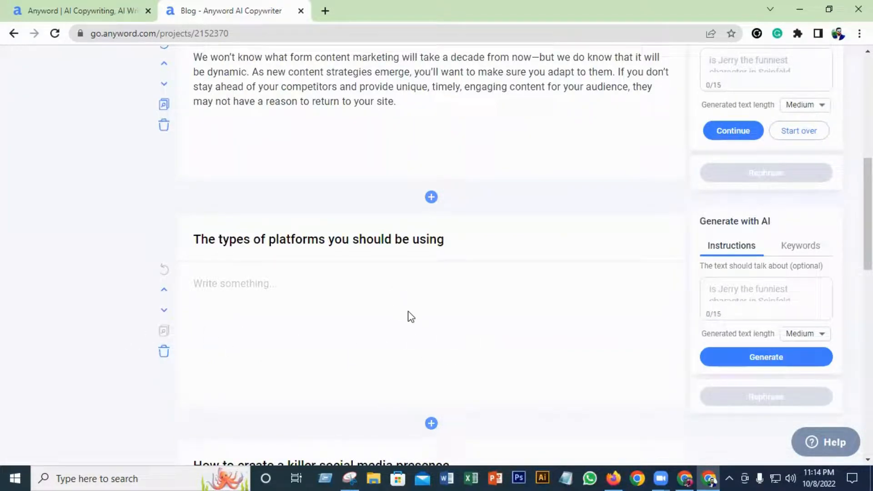
pyautogui.click(771, 357)
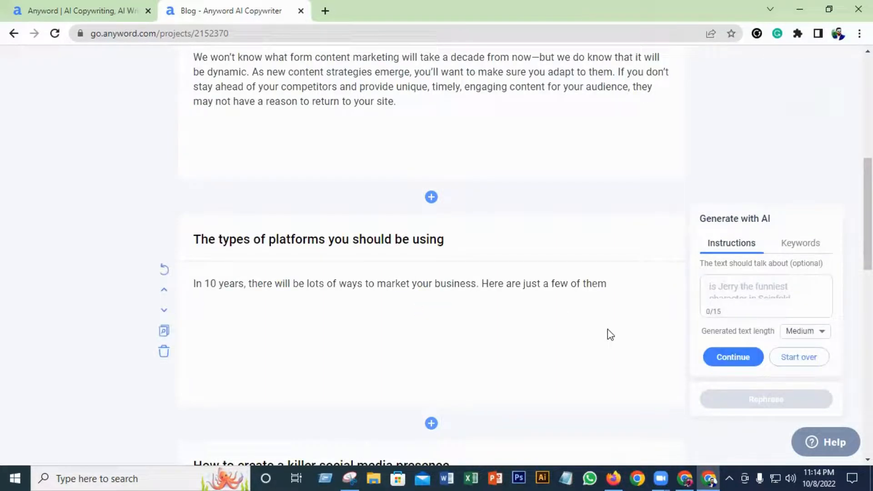
pyautogui.click(821, 332)
pyautogui.click(811, 357)
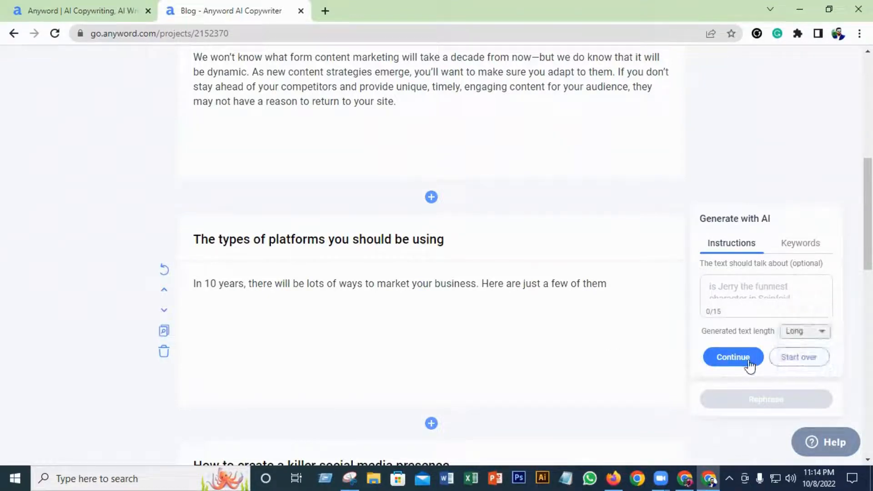
pyautogui.click(736, 357)
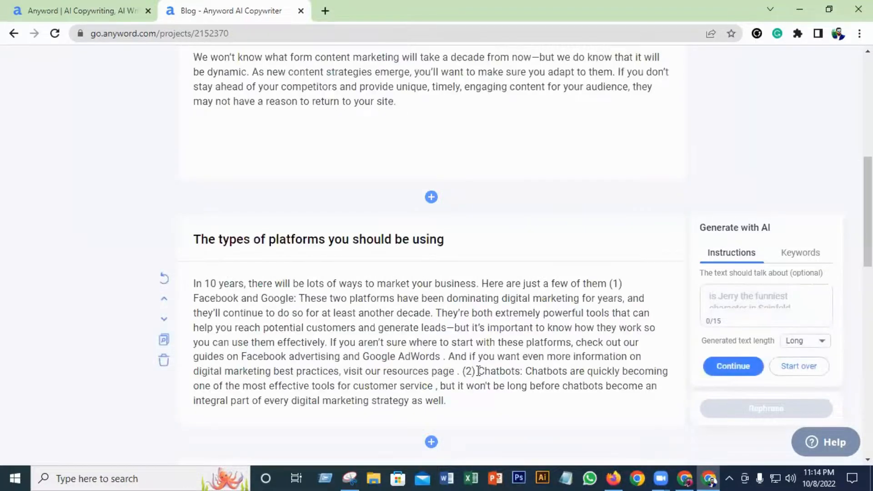
pyautogui.scroll(-1, 528, 357)
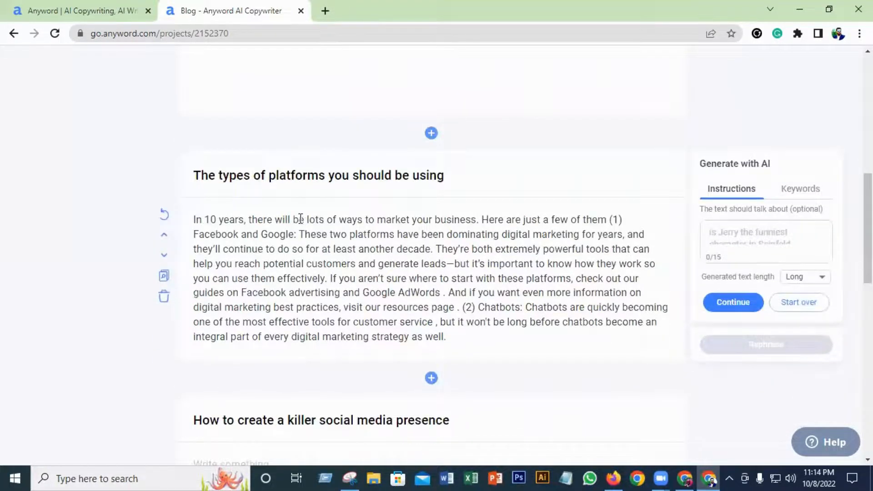
# Generate Long text for the section "How to create a killer social media presence" and review it
pyautogui.scroll(-3, 444, 355)
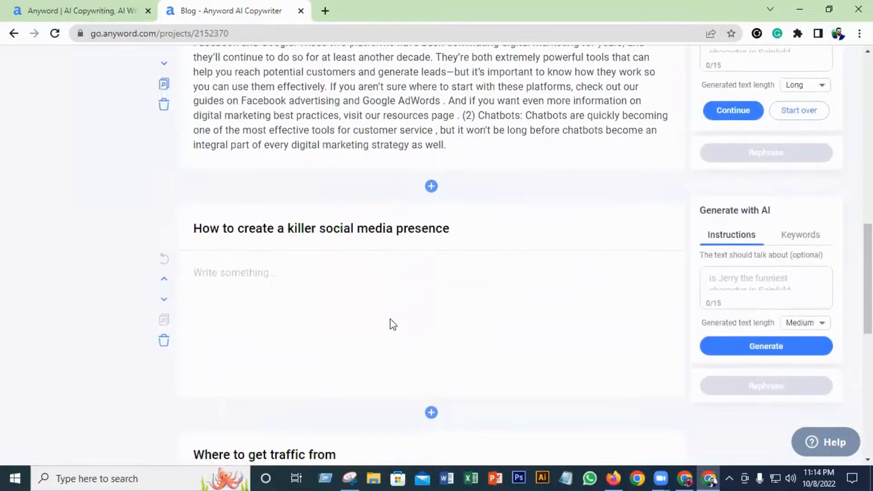
pyautogui.click(819, 324)
pyautogui.click(814, 348)
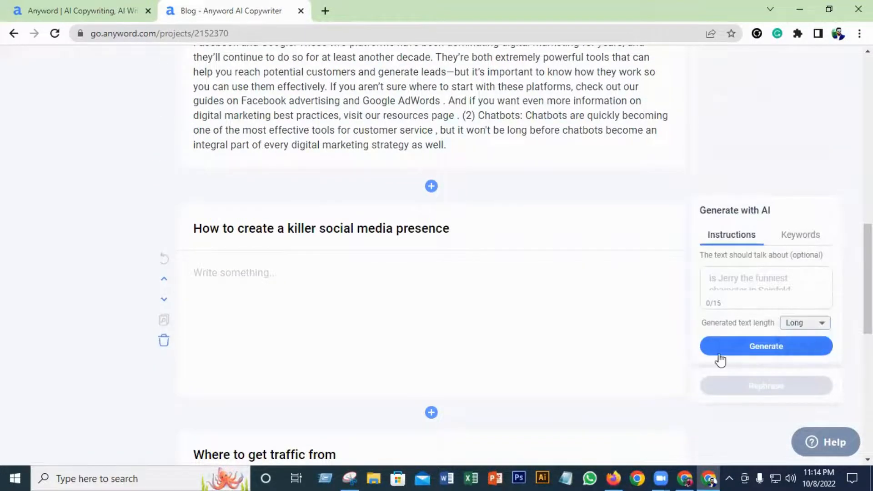
pyautogui.click(756, 347)
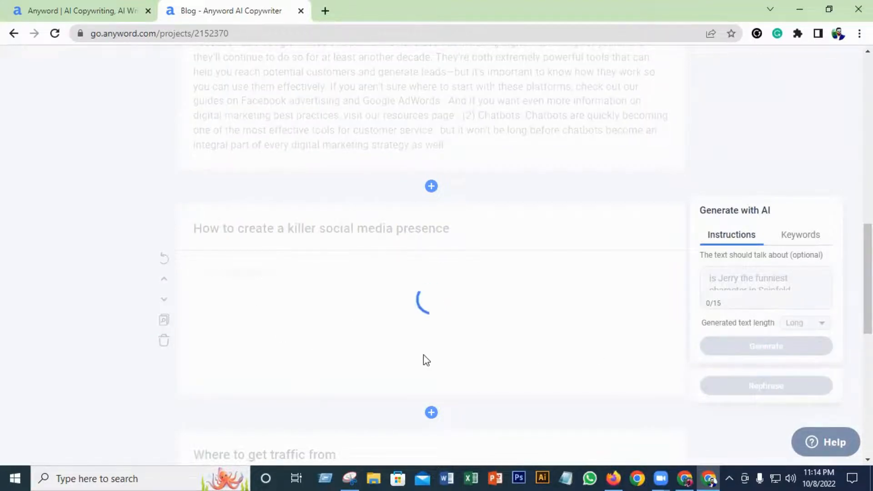
pyautogui.scroll(3, 589, 335)
pyautogui.scroll(10, 590, 333)
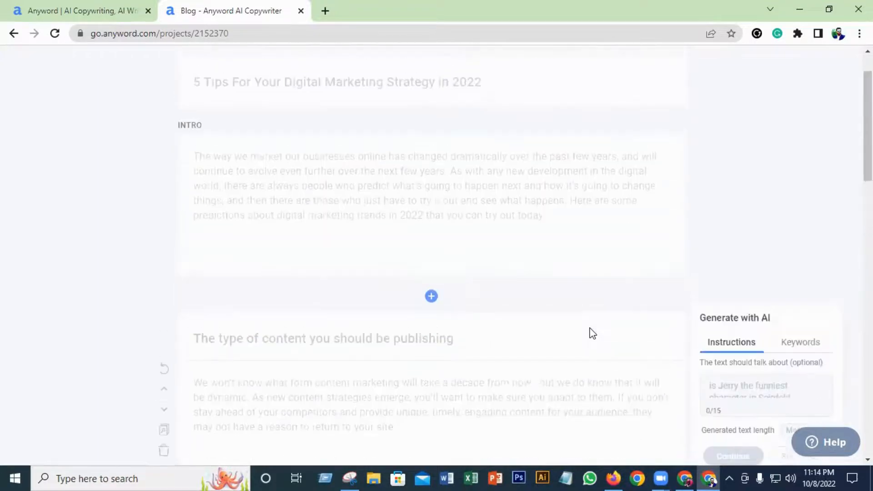
pyautogui.scroll(-7, 591, 329)
pyautogui.scroll(-8, 591, 330)
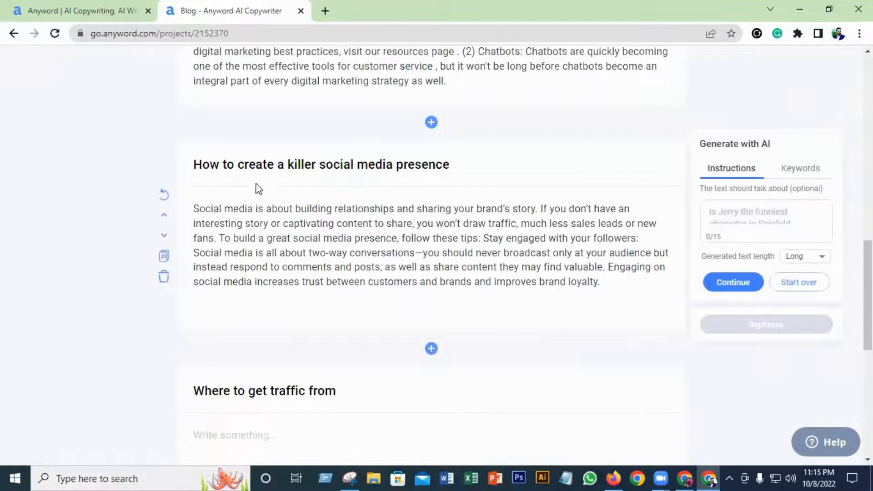
# Generate Long text for the section "Where to get traffic from" and check it against its heading
pyautogui.scroll(-5, 582, 252)
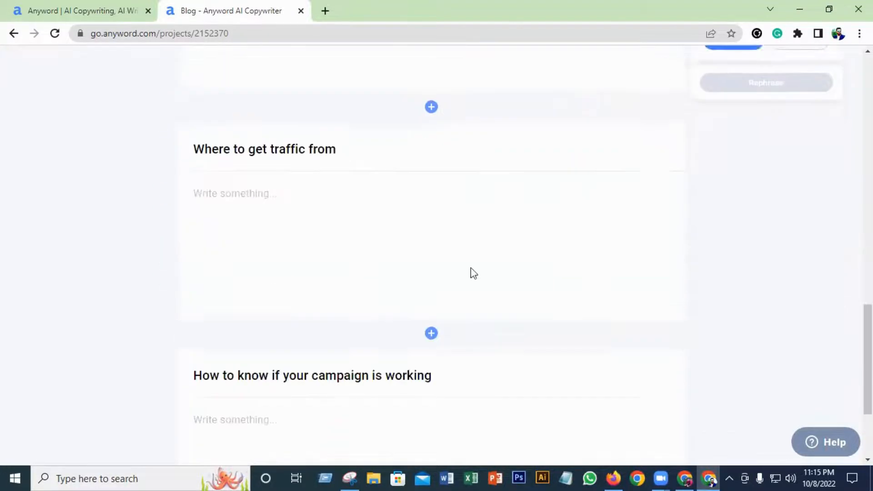
pyautogui.click(473, 273)
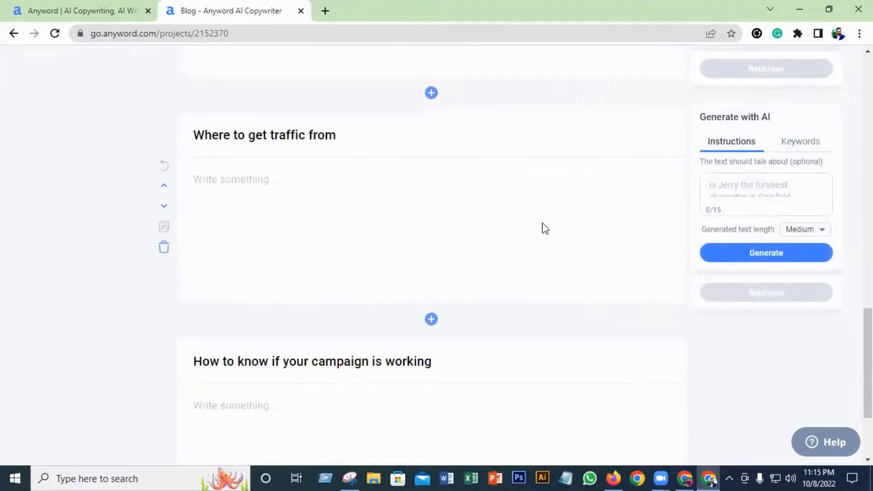
pyautogui.click(821, 232)
pyautogui.click(786, 253)
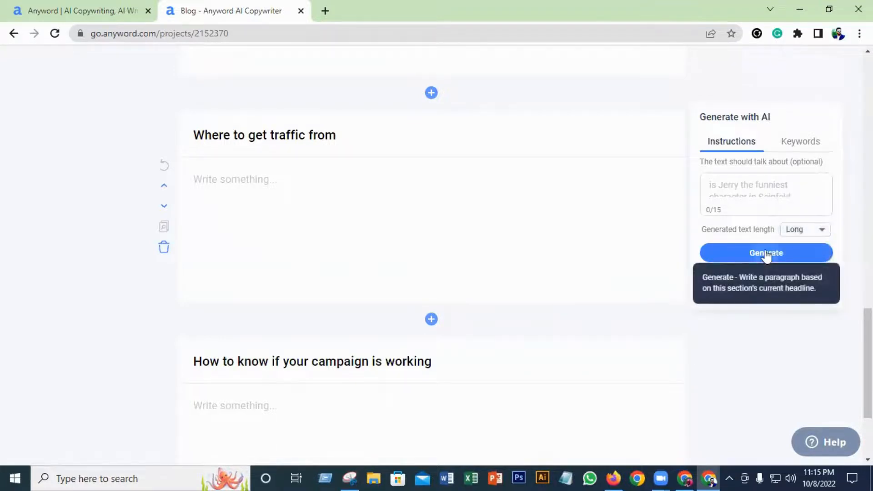
pyautogui.click(767, 255)
pyautogui.scroll(3, 433, 259)
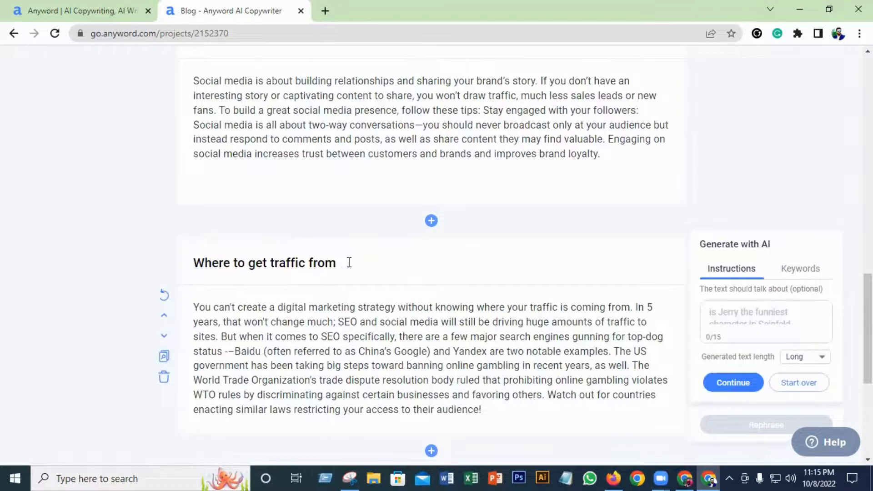
pyautogui.moveTo(349, 263); pyautogui.dragTo(178, 273)
pyautogui.click(335, 264)
# Generate Long text for the last section, "How to know if your campaign is working"
pyautogui.scroll(15, 427, 287)
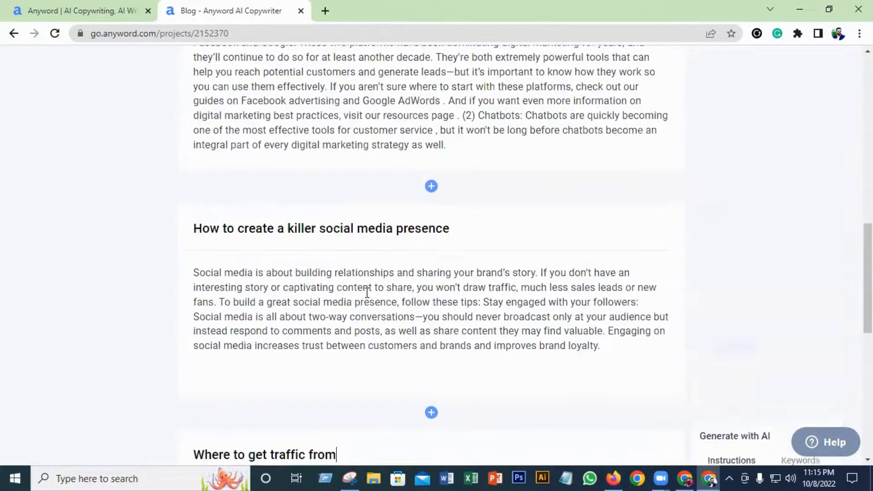
pyautogui.scroll(5, 304, 301)
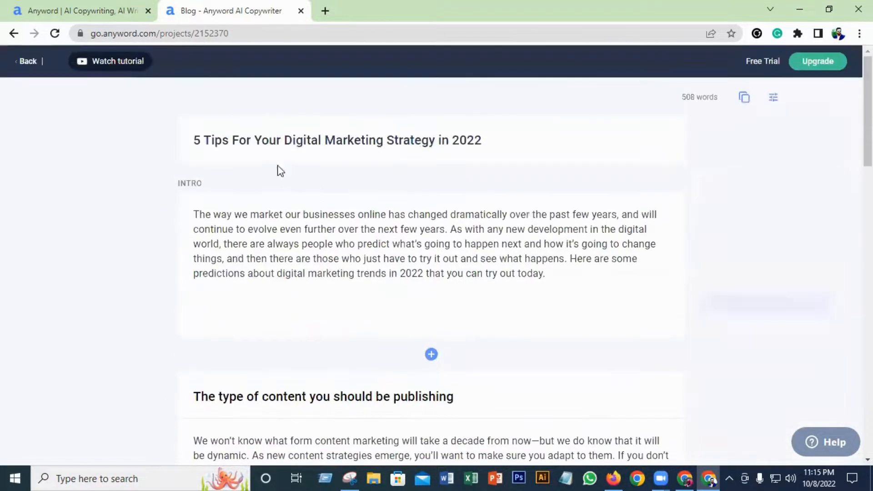
pyautogui.scroll(-2, 486, 294)
pyautogui.scroll(-20, 486, 294)
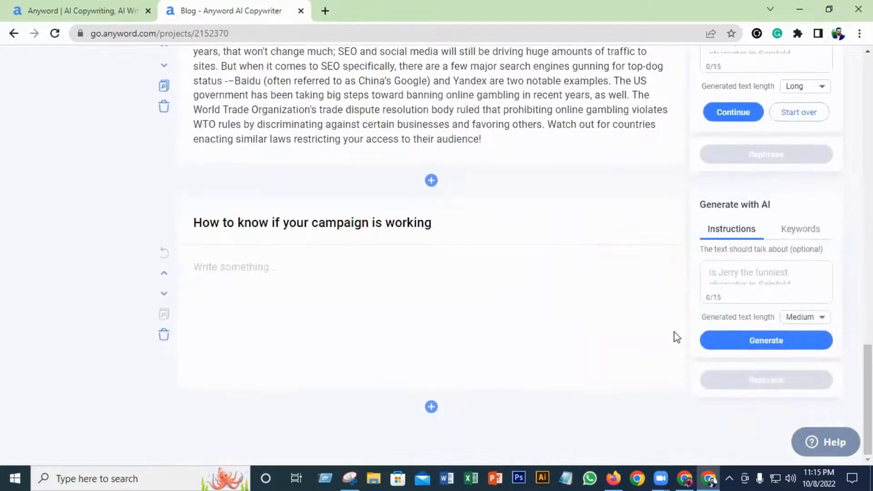
pyautogui.click(821, 322)
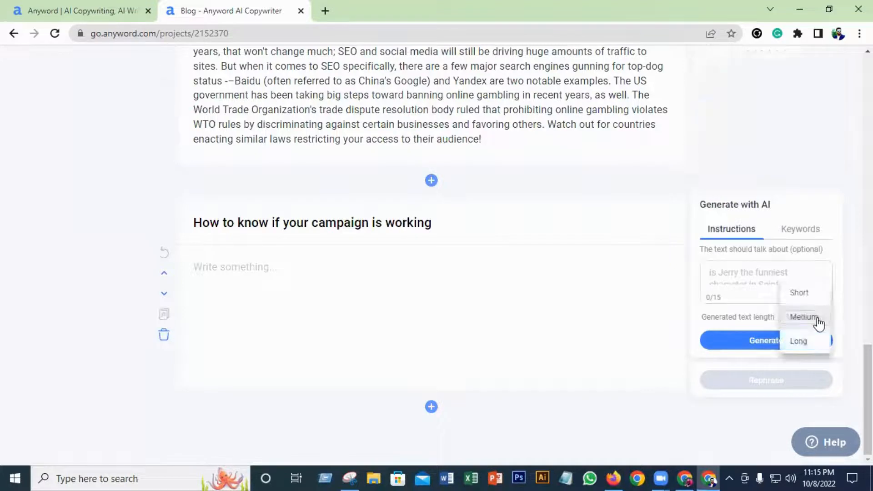
pyautogui.click(811, 345)
pyautogui.click(763, 346)
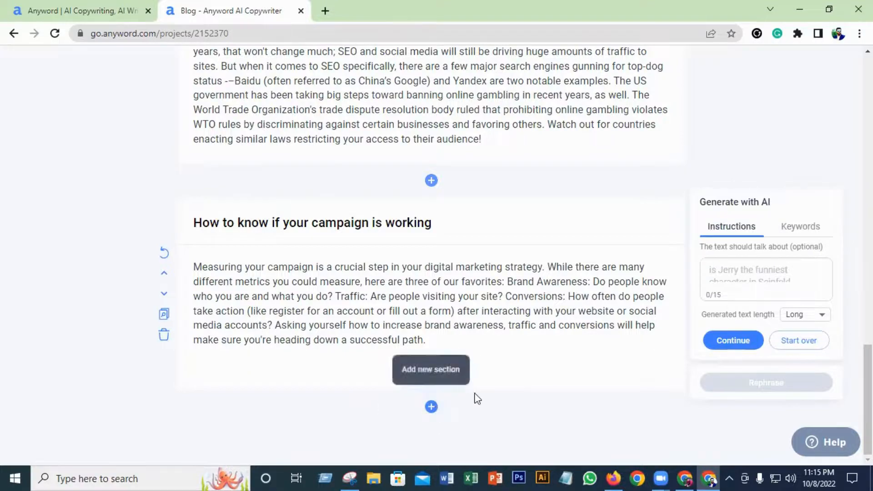
# Review the finished blog post from intro to last section and copy its full text to the clipboard
pyautogui.scroll(8, 499, 384)
pyautogui.scroll(16, 509, 381)
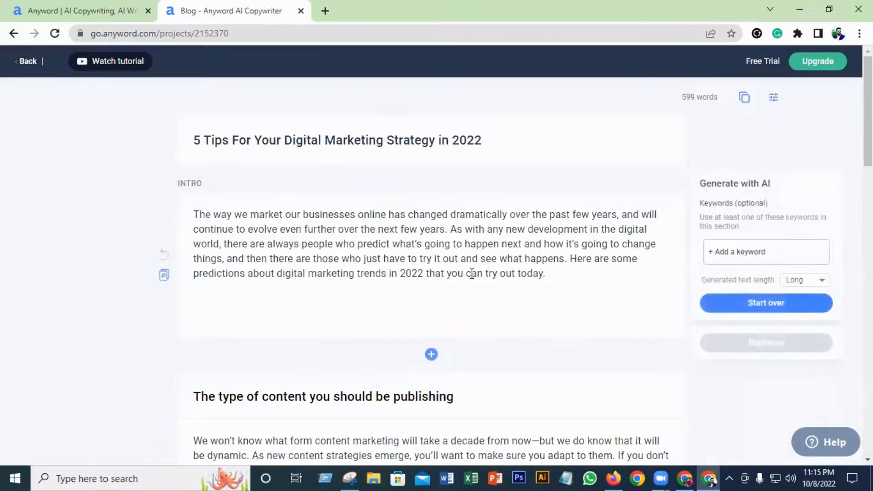
pyautogui.scroll(-7, 480, 291)
pyautogui.scroll(-17, 484, 290)
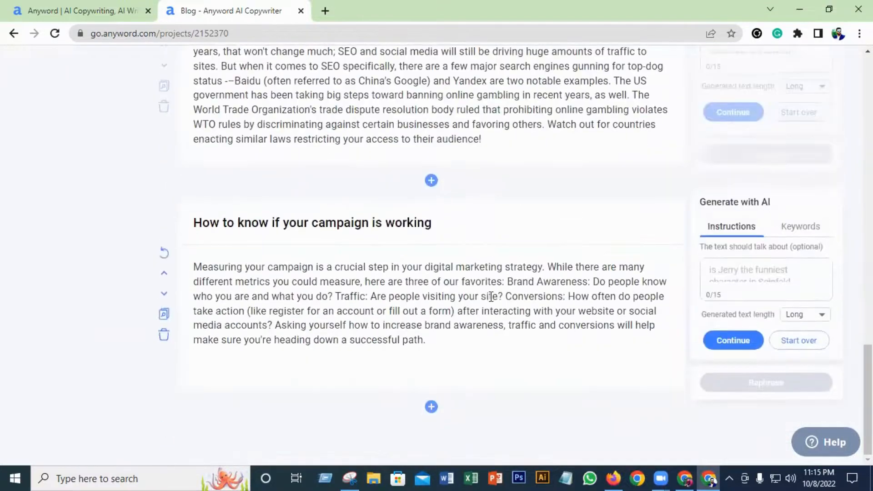
pyautogui.scroll(13, 485, 290)
pyautogui.scroll(1, 485, 289)
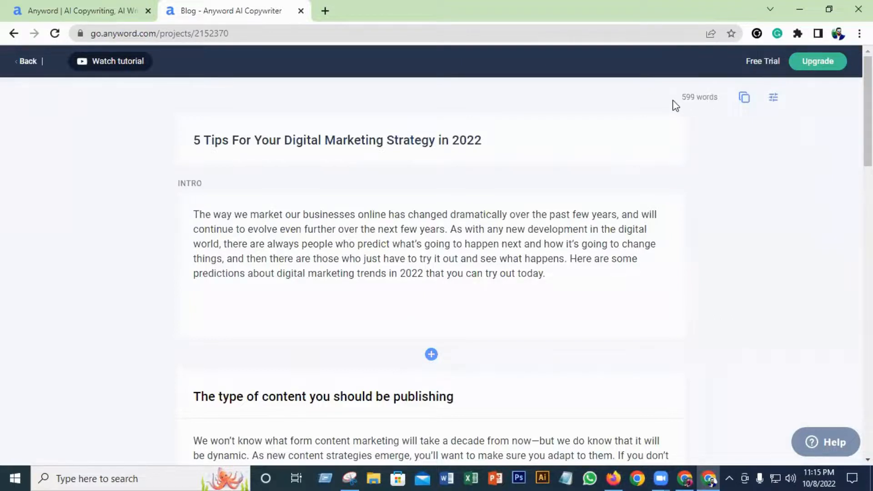
pyautogui.click(746, 99)
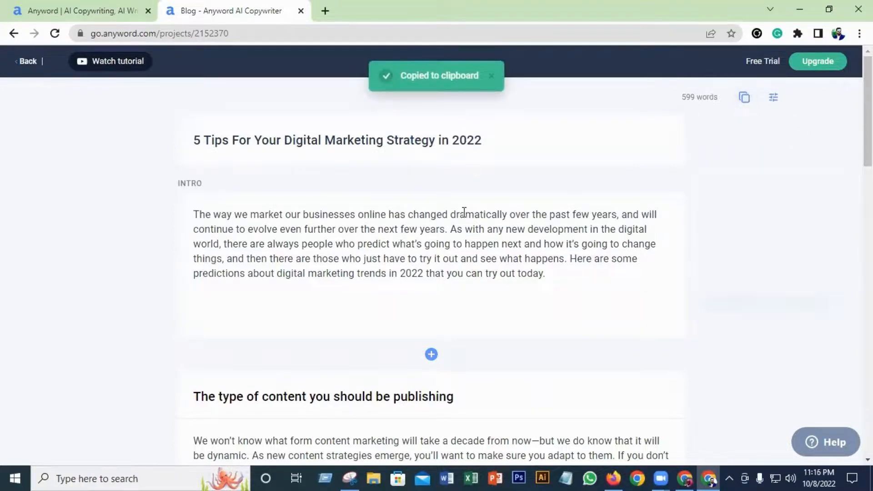
# Switch to Google Docs, paste the copied blog post into a blank document and read through its sections
pyautogui.click(326, 11)
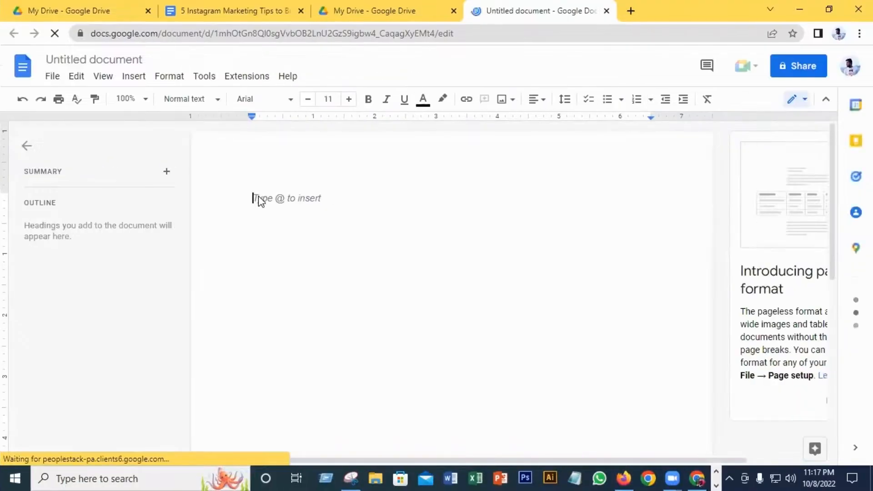
pyautogui.rightClick(260, 200)
pyautogui.click(304, 255)
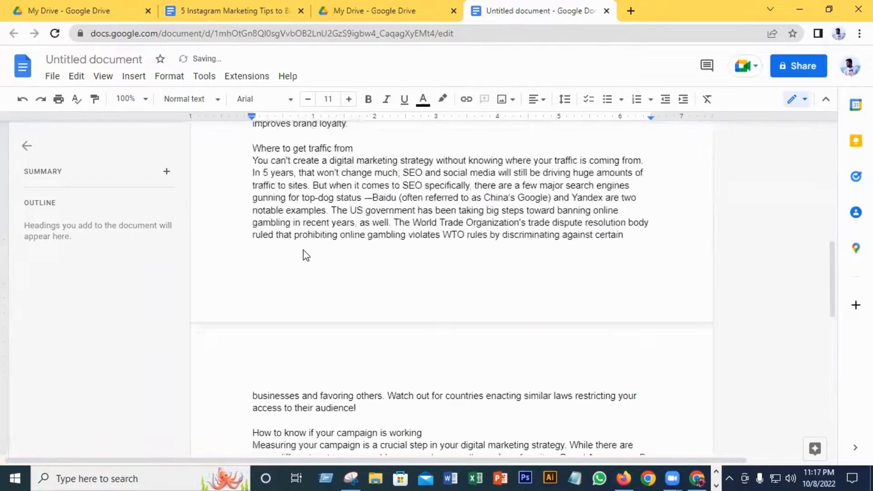
pyautogui.scroll(-2, 380, 264)
pyautogui.scroll(12, 496, 272)
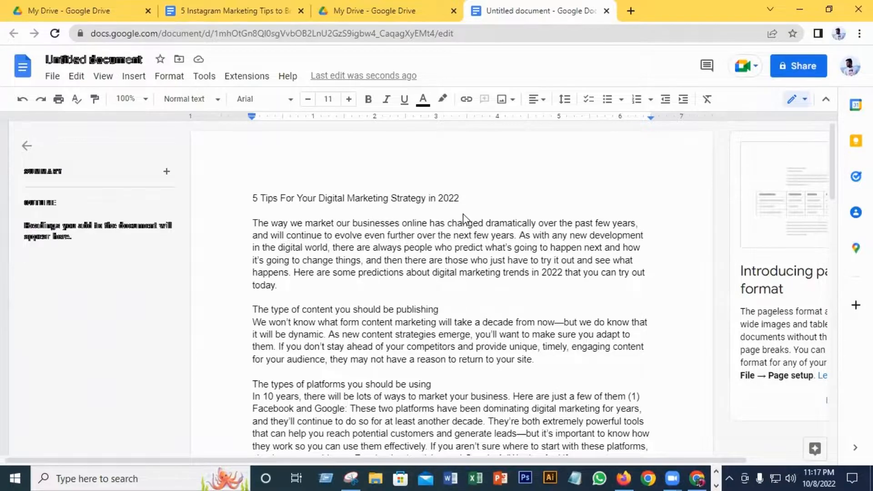
pyautogui.scroll(-5, 477, 257)
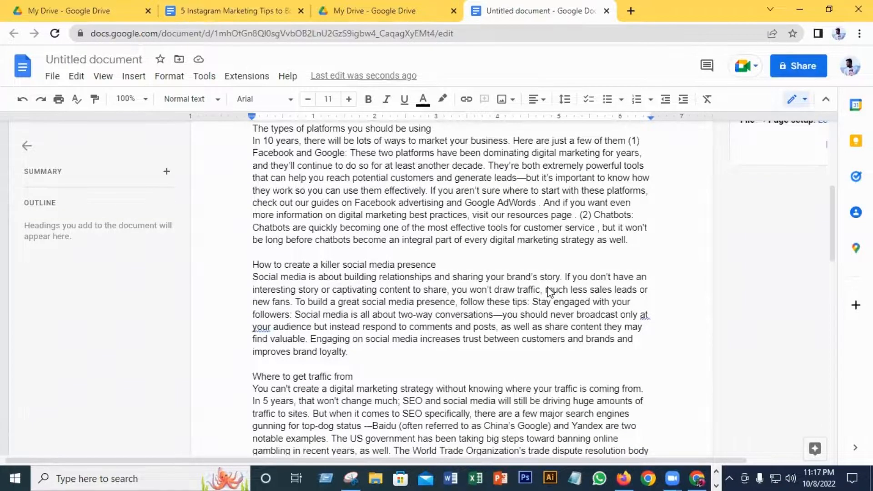
pyautogui.scroll(-4, 550, 292)
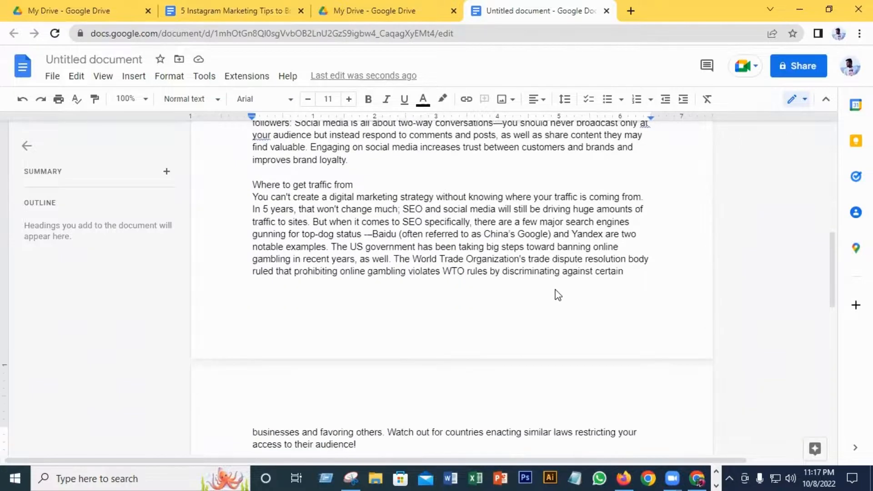
pyautogui.scroll(-4, 574, 294)
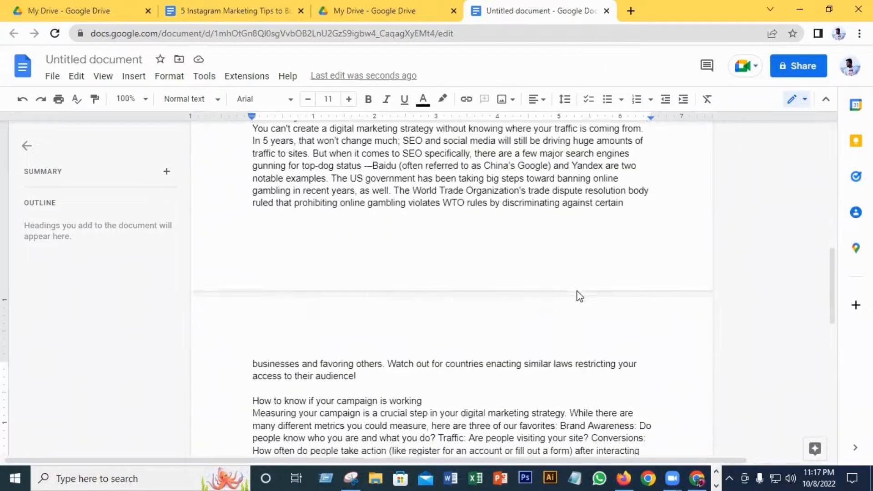
pyautogui.scroll(20, 573, 309)
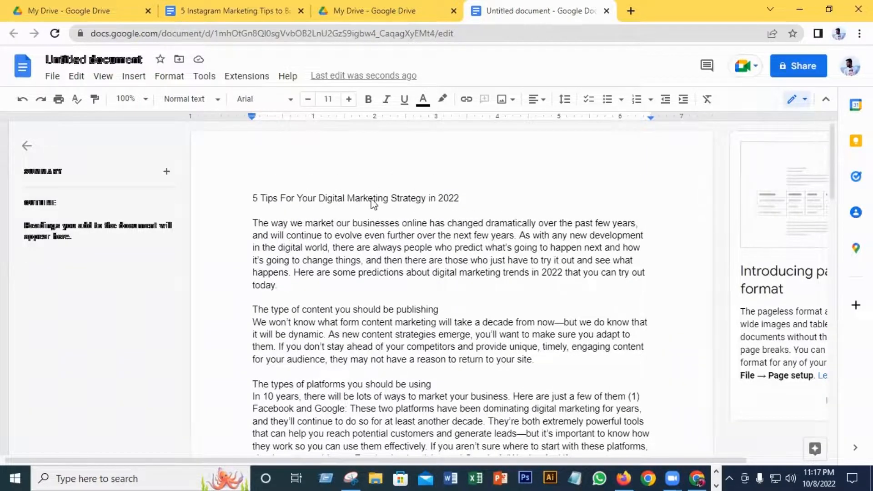
# View the "5 Instagram Marketing Tips to Boost Your Business in 2022" document and open the Blogger posts list in another browser profile
pyautogui.click(224, 6)
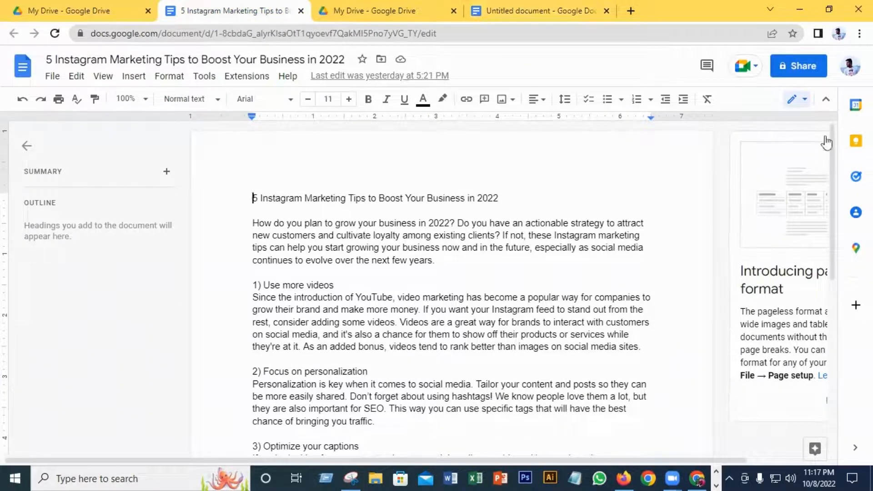
pyautogui.click(849, 67)
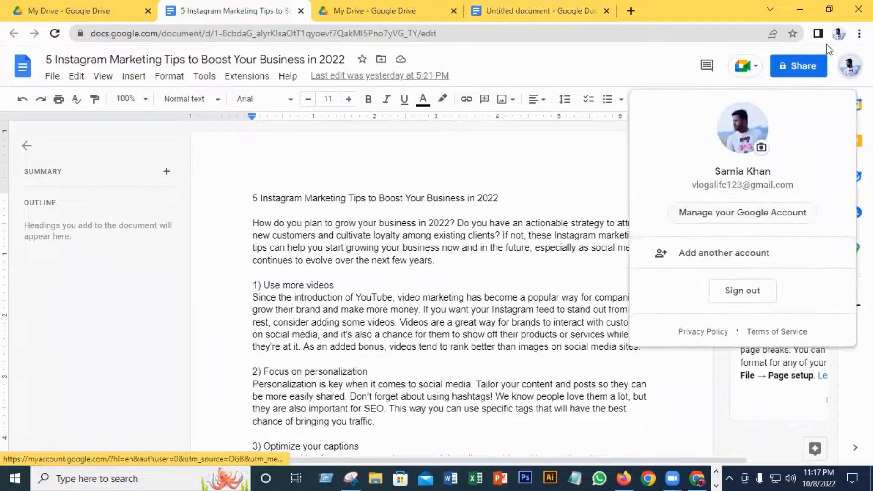
pyautogui.click(839, 33)
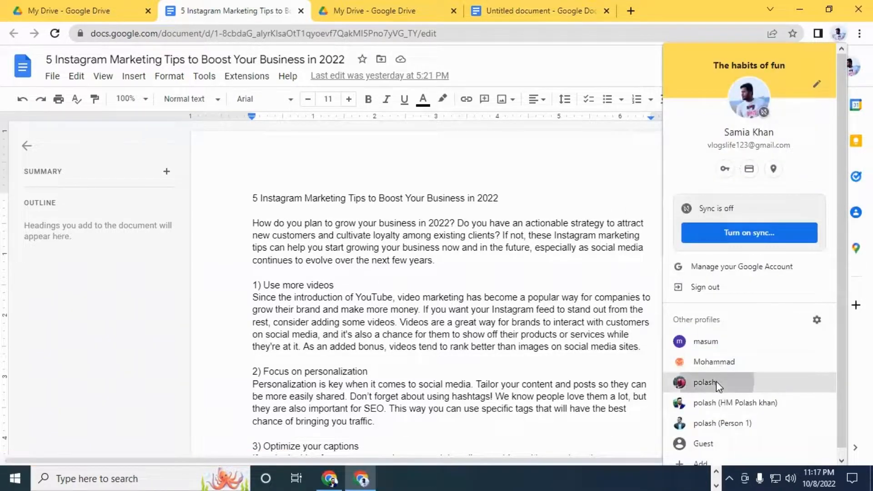
pyautogui.click(717, 381)
pyautogui.click(282, 324)
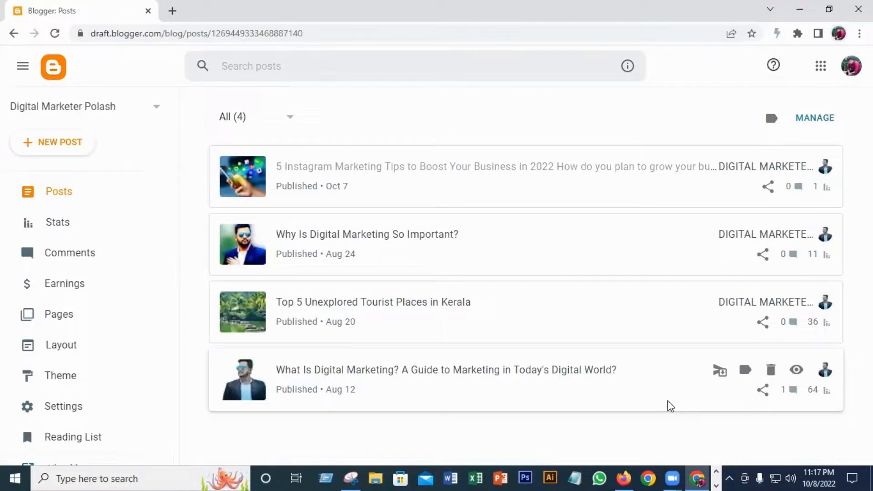
# Open the published Instagram marketing tips post in Blogger, examine its headings and image layout, and return to the Google Docs document
pyautogui.click(411, 177)
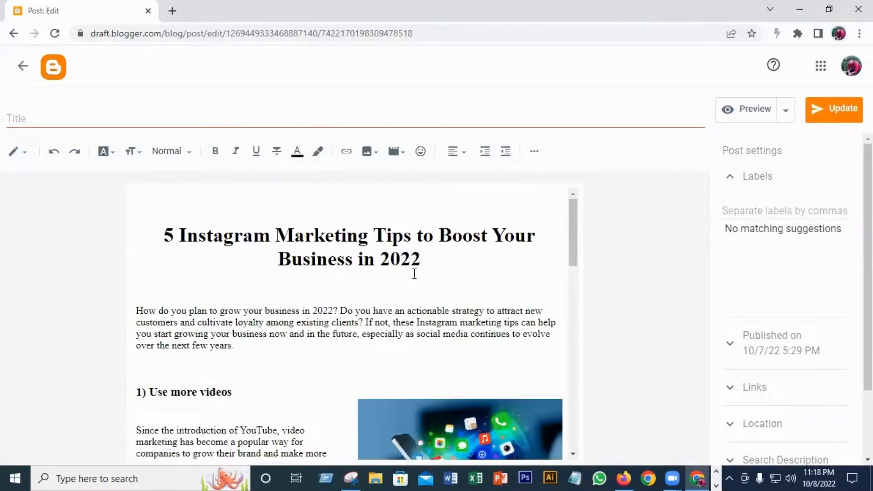
pyautogui.scroll(-3, 533, 285)
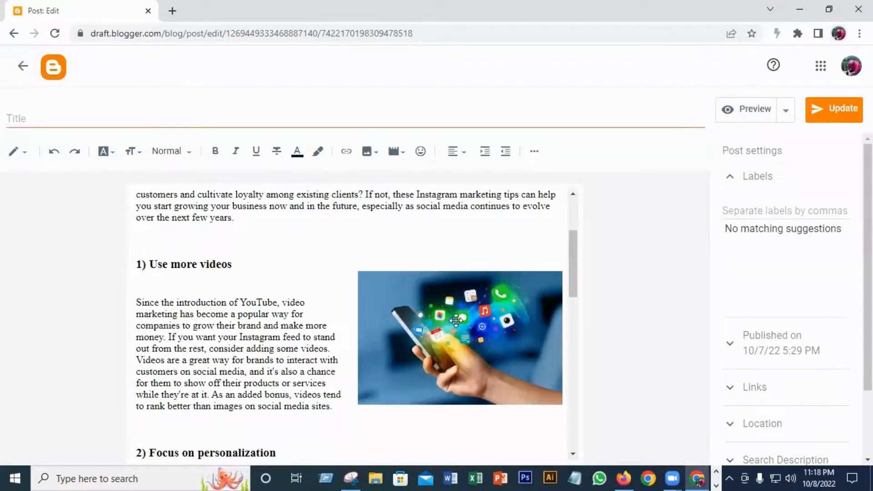
pyautogui.scroll(-5, 456, 320)
pyautogui.scroll(-6, 460, 320)
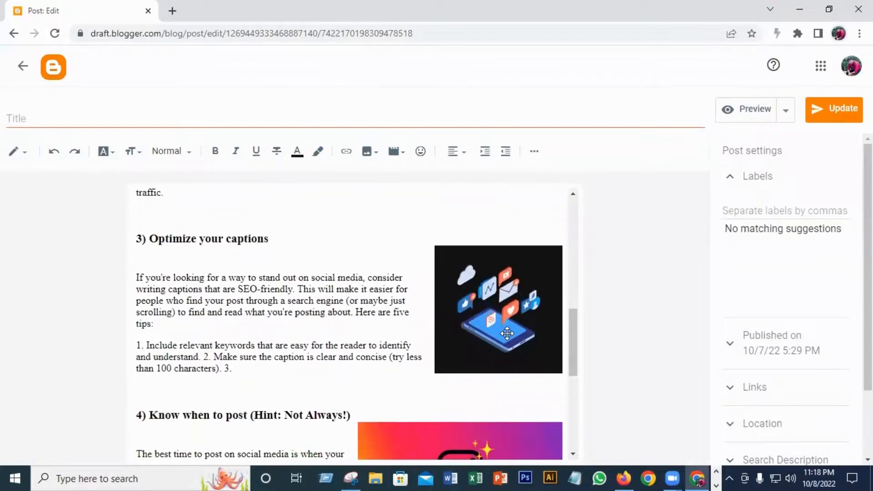
pyautogui.scroll(-4, 505, 332)
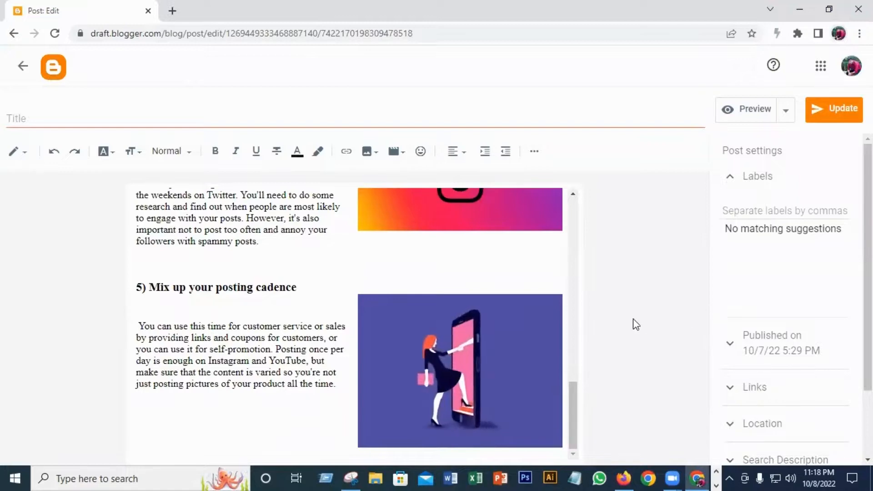
pyautogui.scroll(4, 431, 317)
pyautogui.scroll(10, 432, 320)
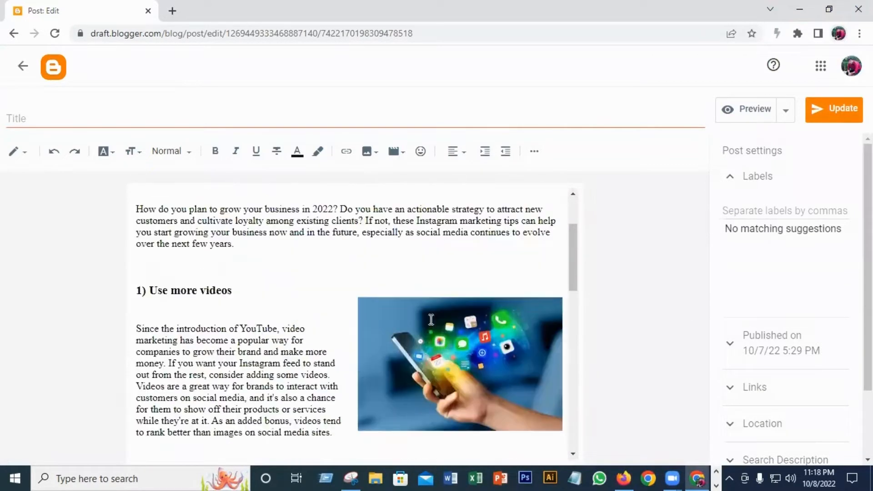
pyautogui.scroll(2, 430, 319)
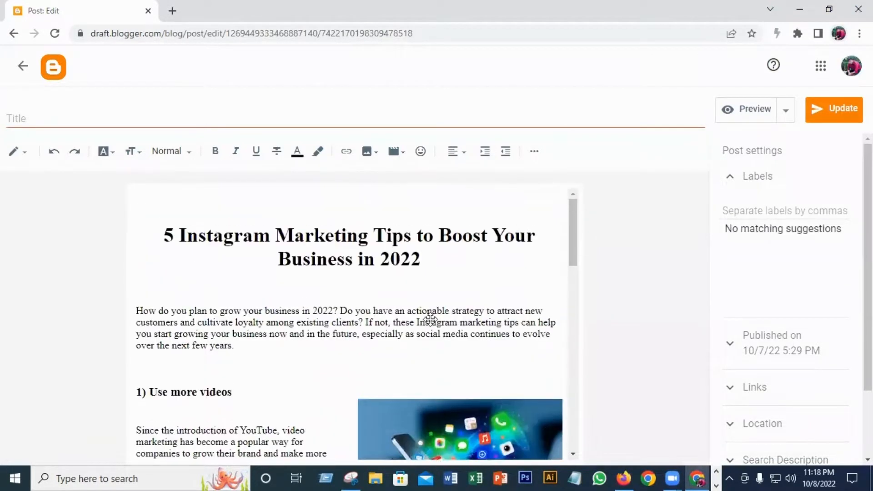
pyautogui.click(797, 9)
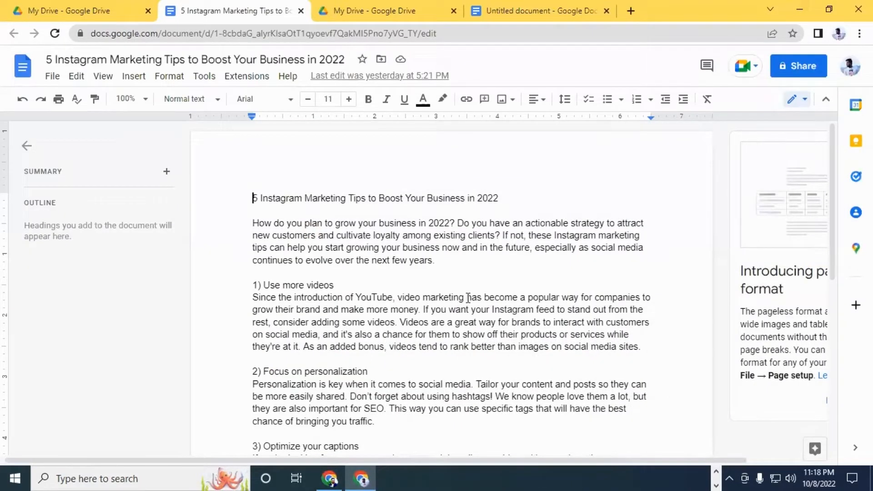